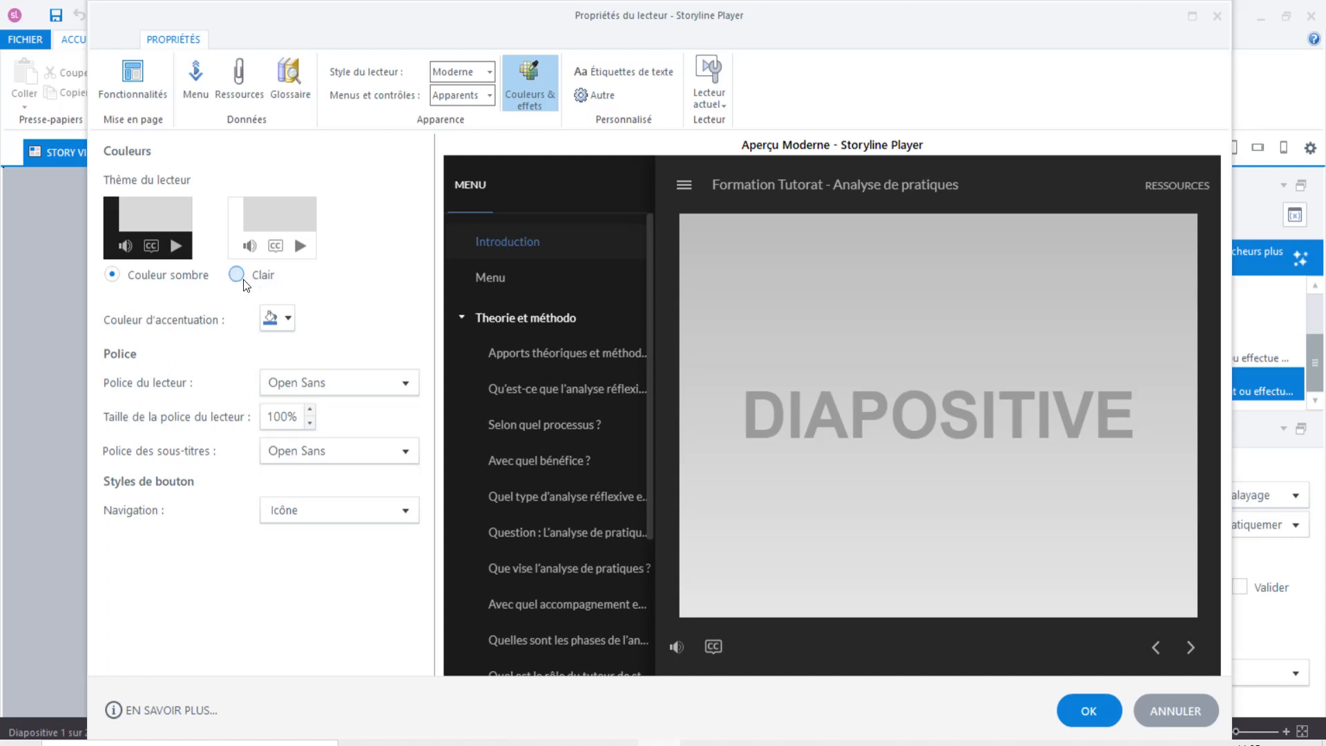
Switch the player theme to the light option (Clair) and enable the progress bar among the player controls.
{"action": "left_click", "coordinate": [243, 279]}
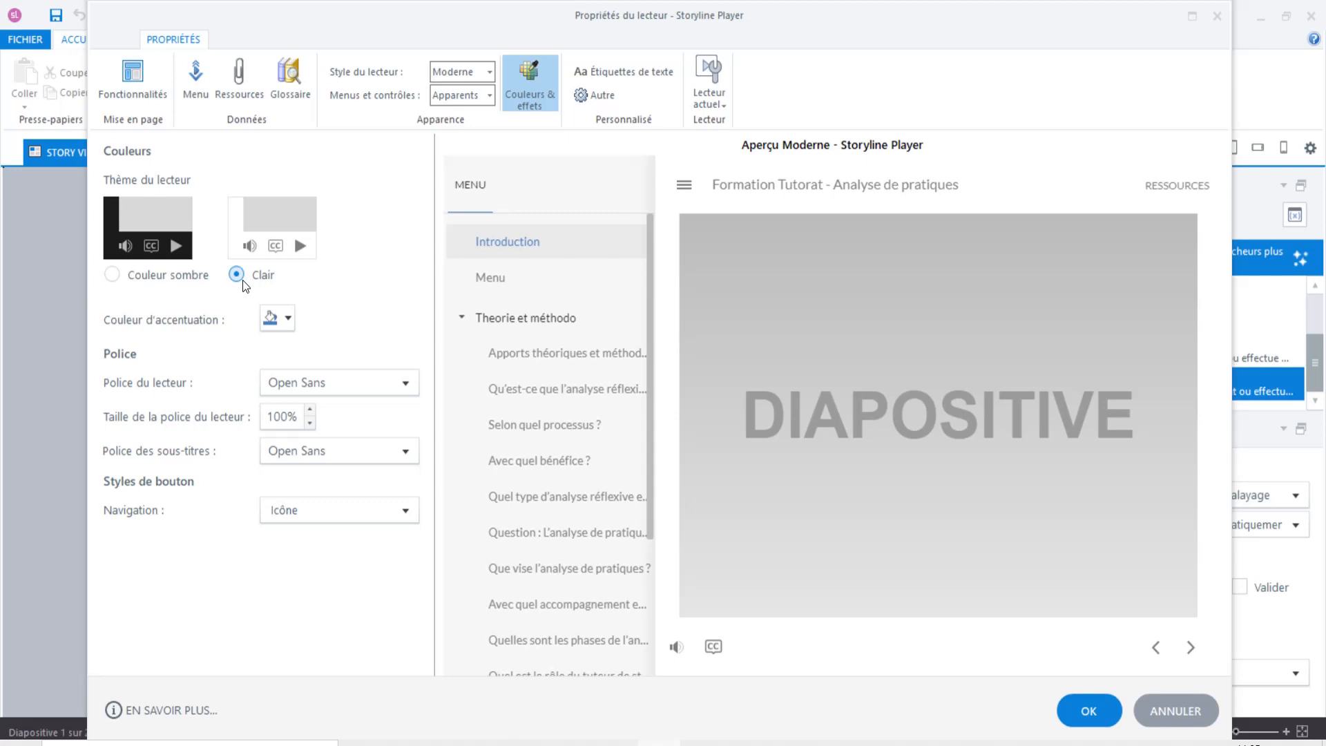
{"action": "left_click", "coordinate": [145, 98]}
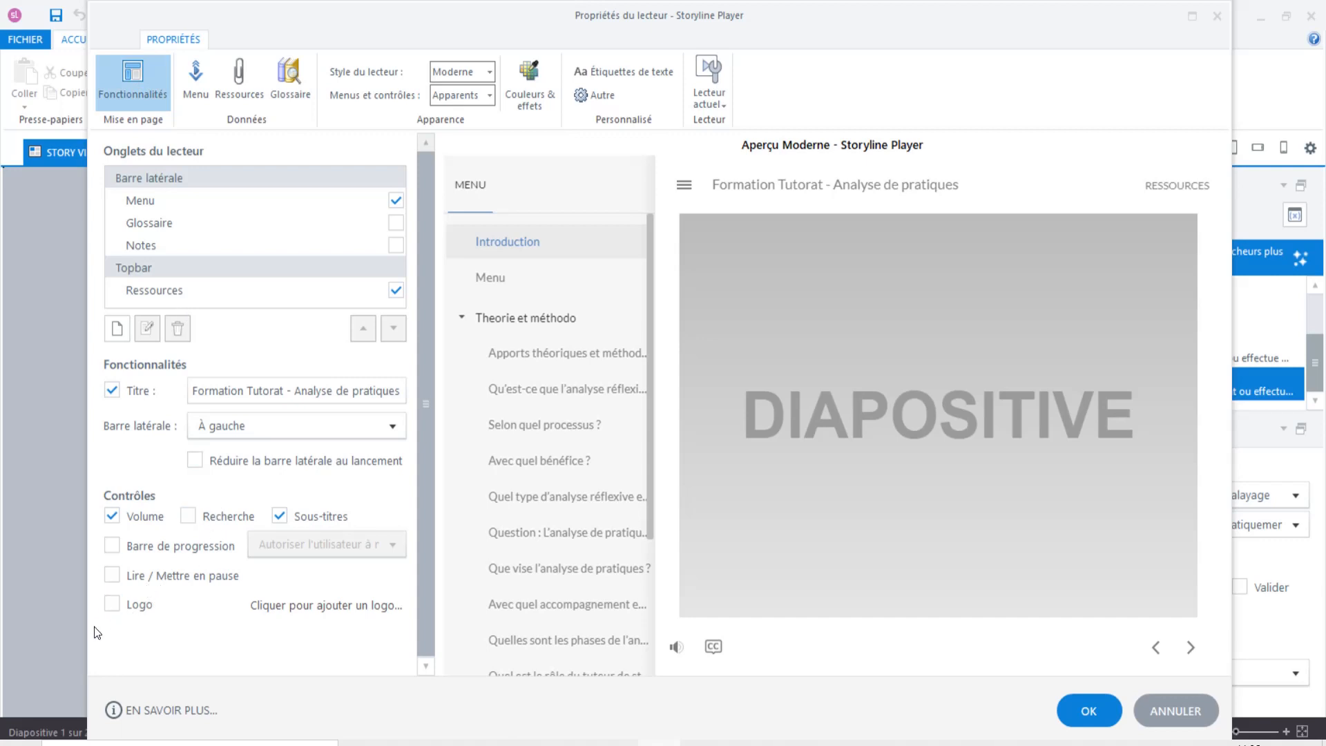
{"action": "left_click", "coordinate": [112, 547]}
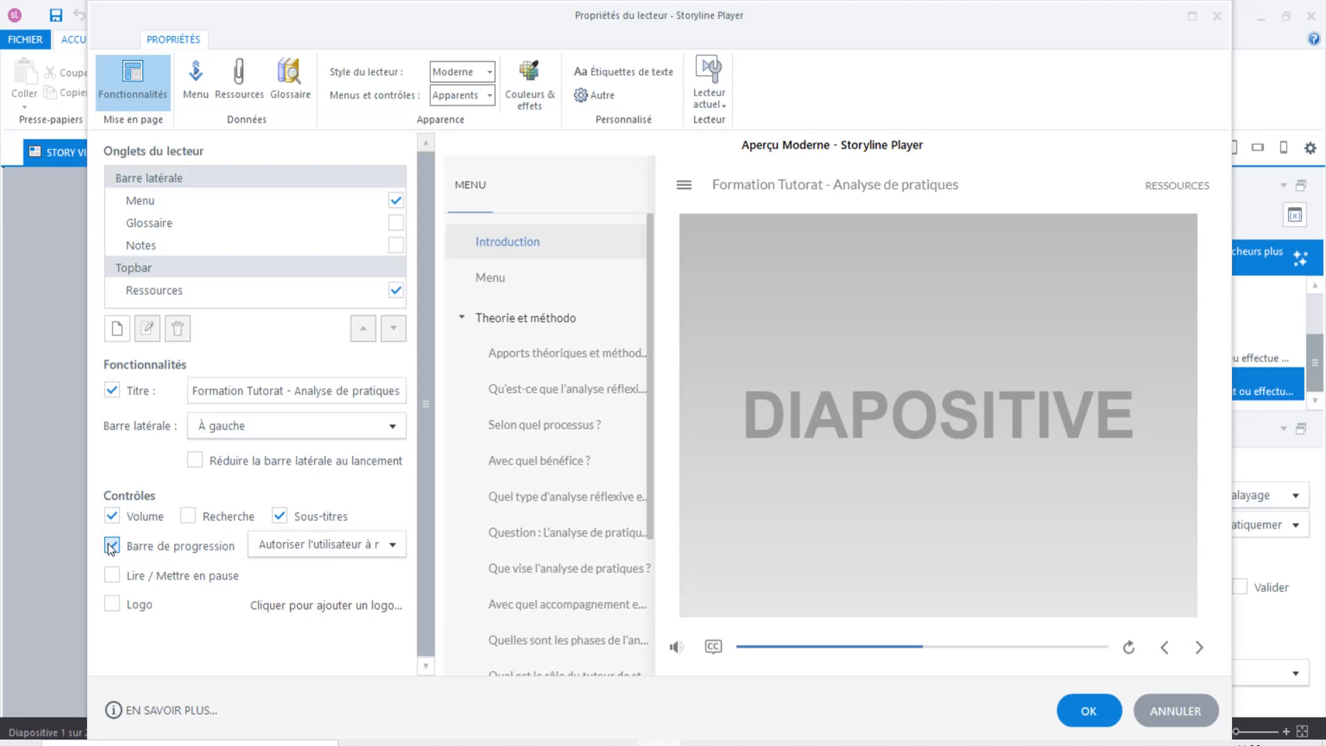
Add a player resource titled "Document" that links to the PDF file in the D: drive's "Analyse de pratique professionnelle" folder.
{"action": "left_click", "coordinate": [242, 78]}
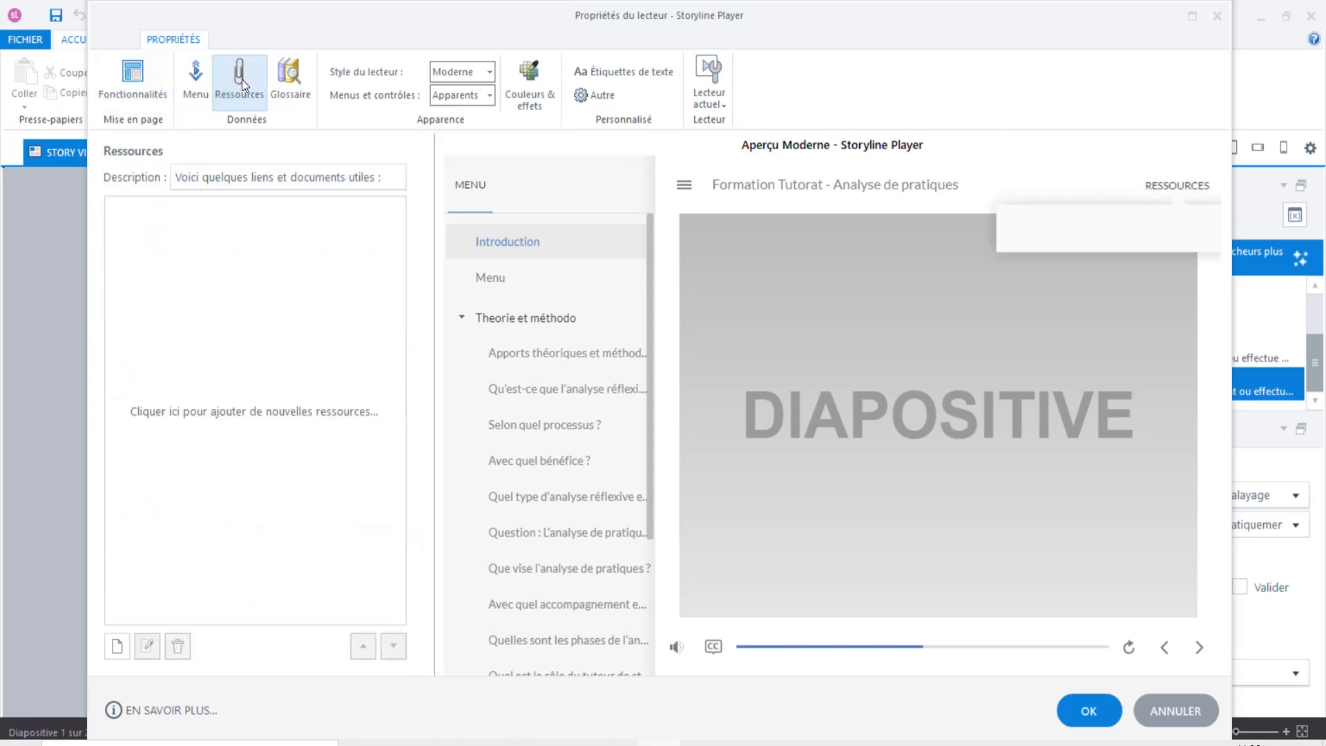
{"action": "left_click", "coordinate": [113, 648]}
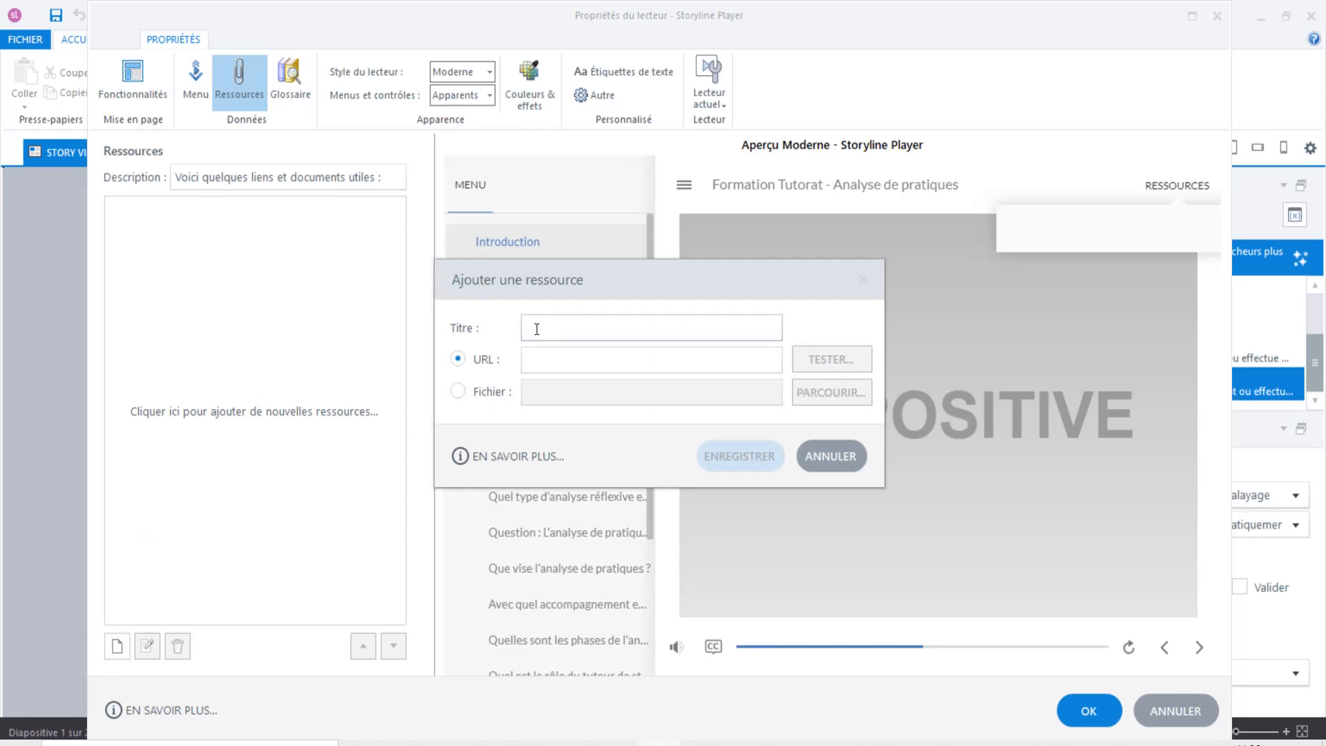
{"action": "type", "text": "Document"}
{"action": "left_click", "coordinate": [456, 391]}
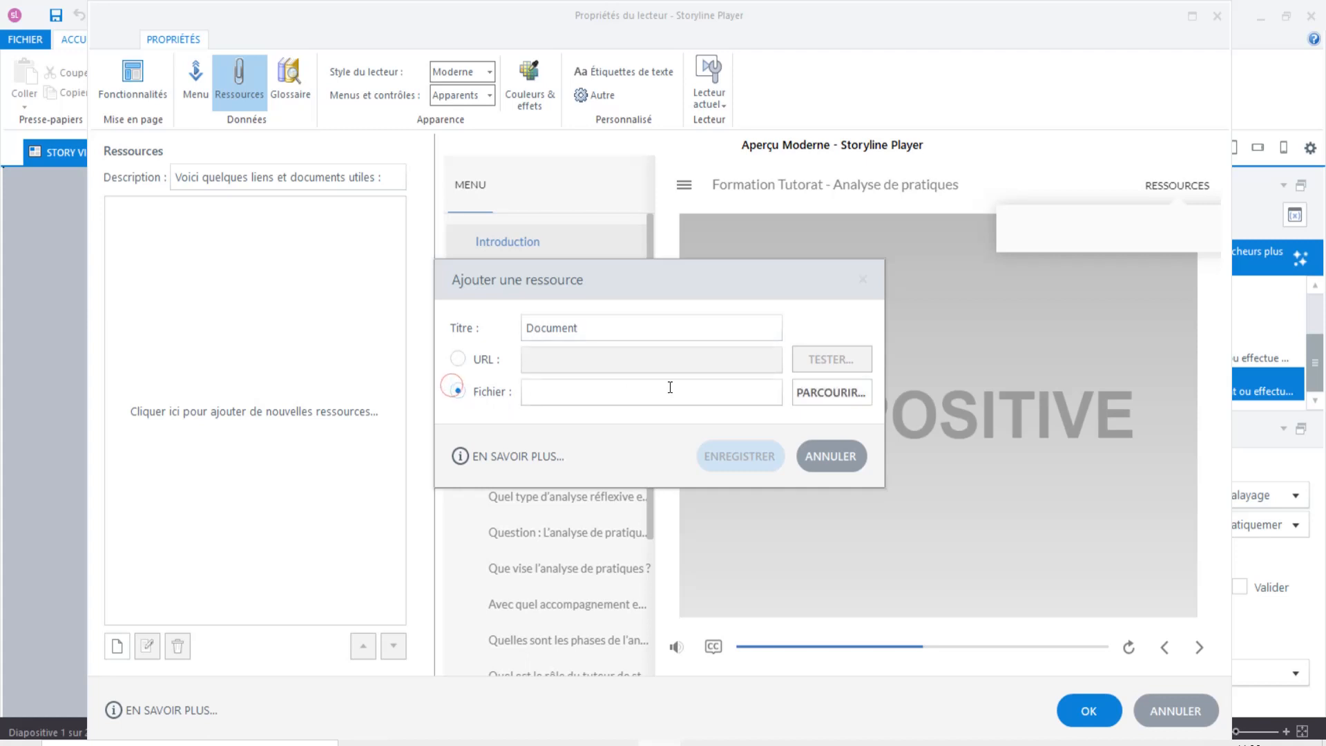
{"action": "left_click", "coordinate": [817, 401]}
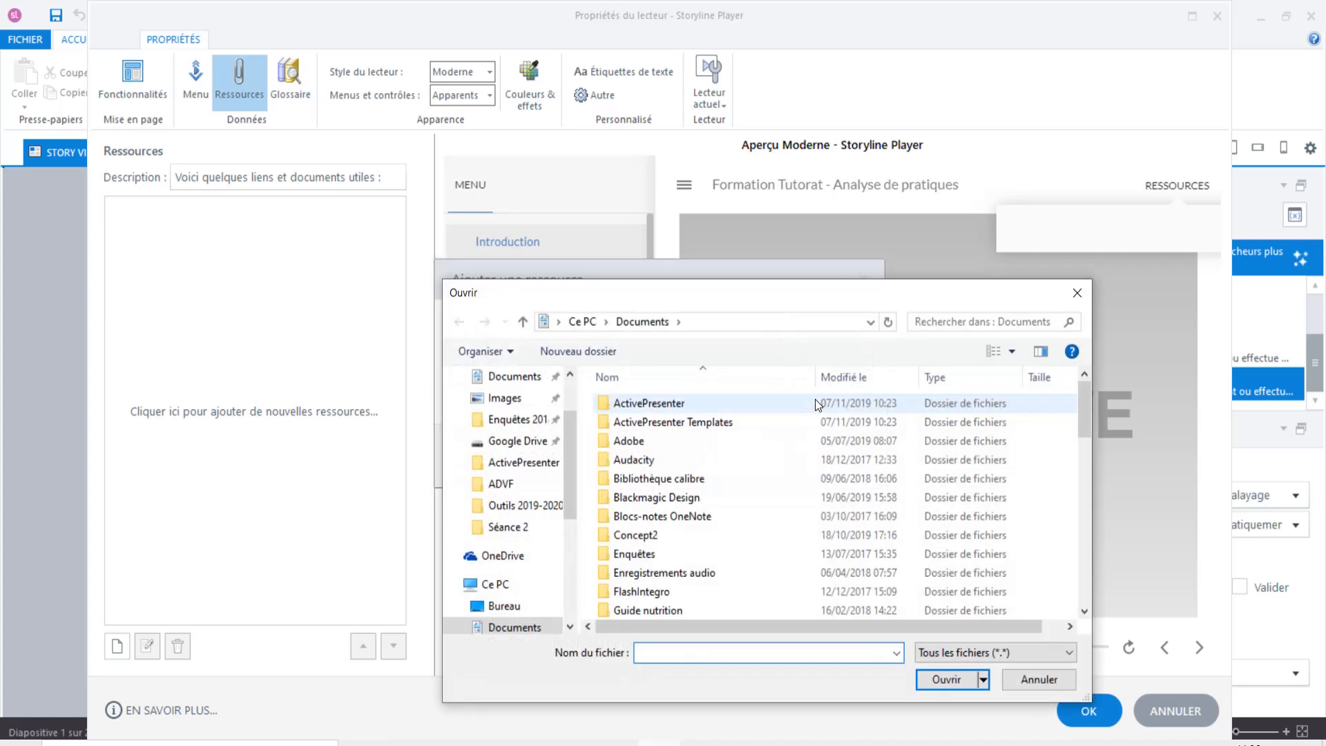
{"action": "left_click_drag", "start_coordinate": [574, 478], "coordinate": [580, 578]}
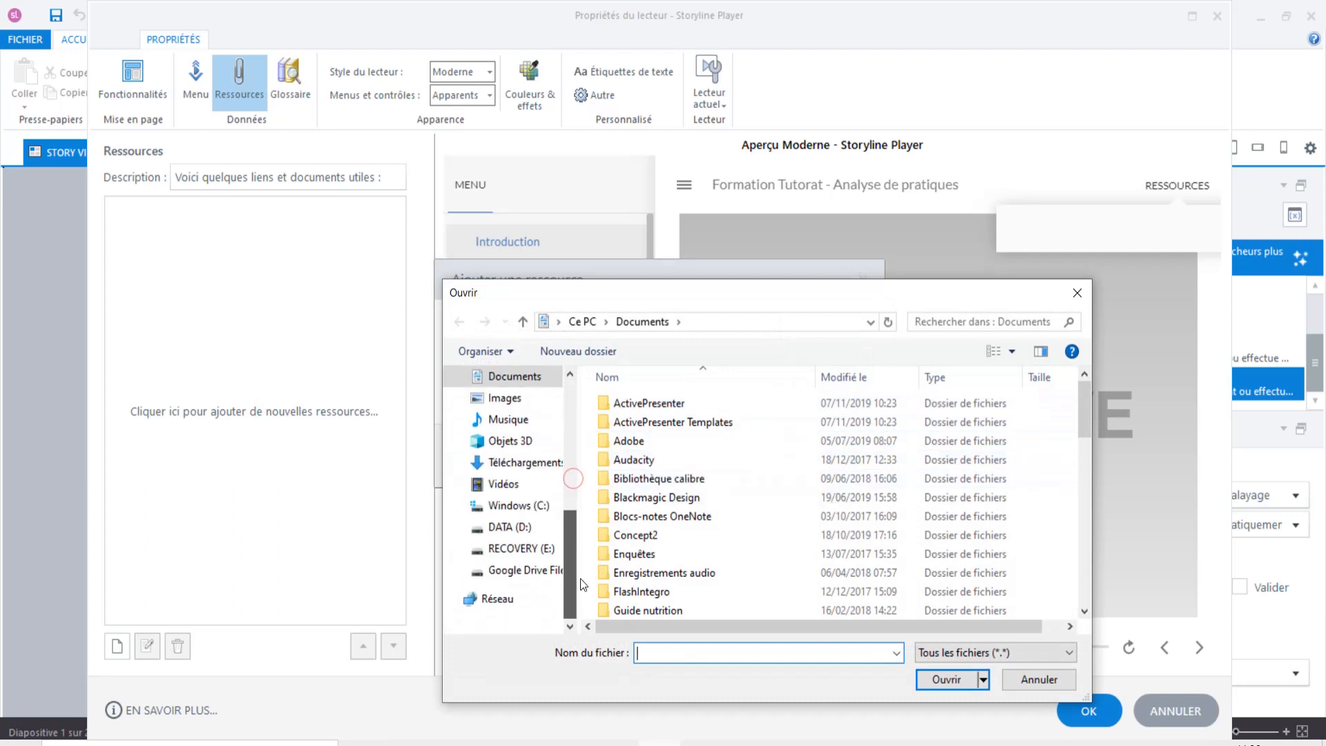
{"action": "left_click", "coordinate": [510, 527]}
{"action": "double_click", "coordinate": [634, 425]}
{"action": "double_click", "coordinate": [618, 408]}
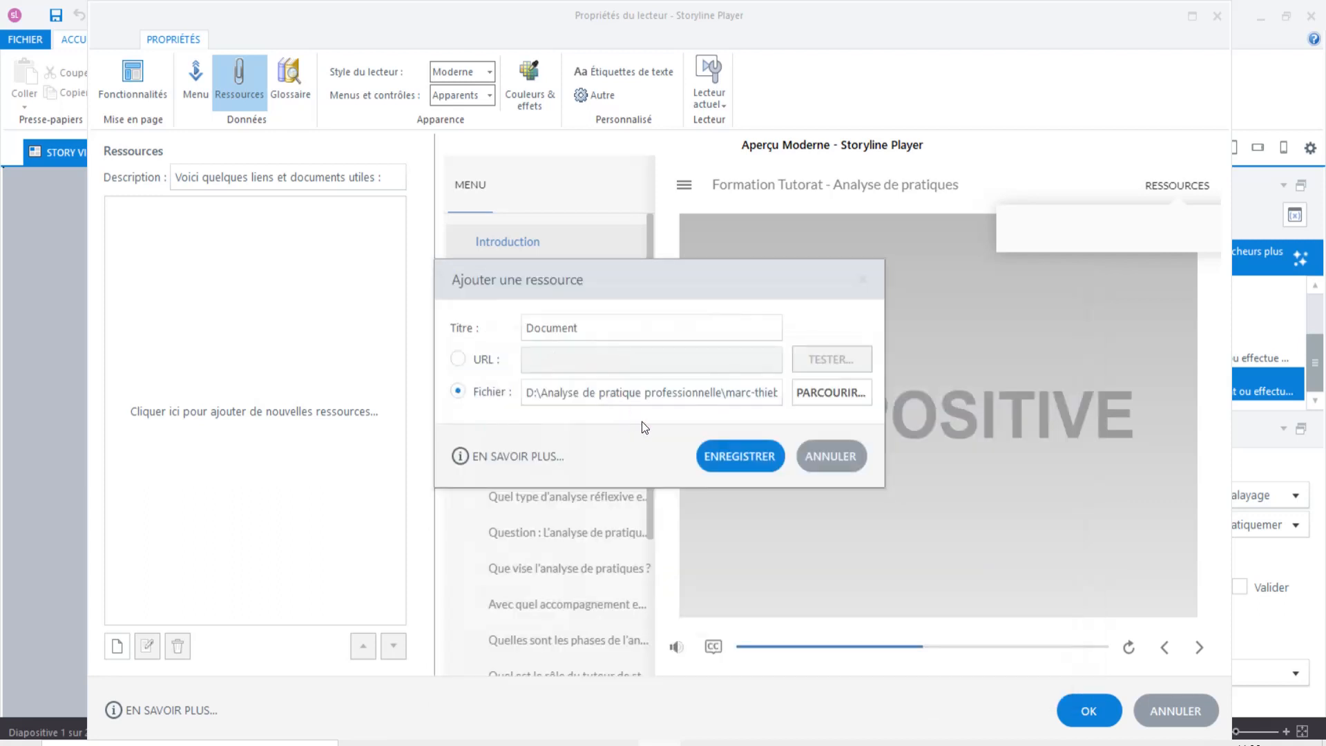
{"action": "left_click", "coordinate": [711, 455]}
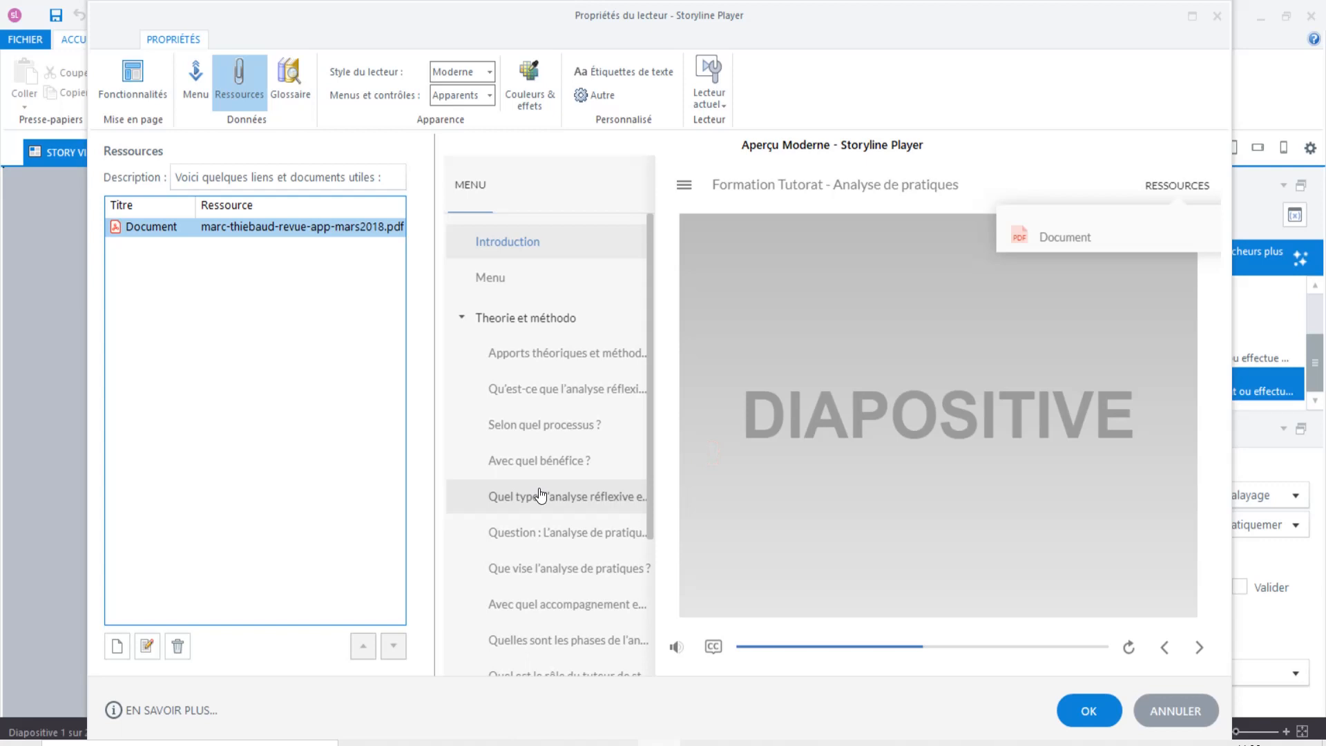
Add the glossary term "APP" with the definition "Analyse de Pratique Professionnelle".
{"action": "left_click", "coordinate": [290, 82]}
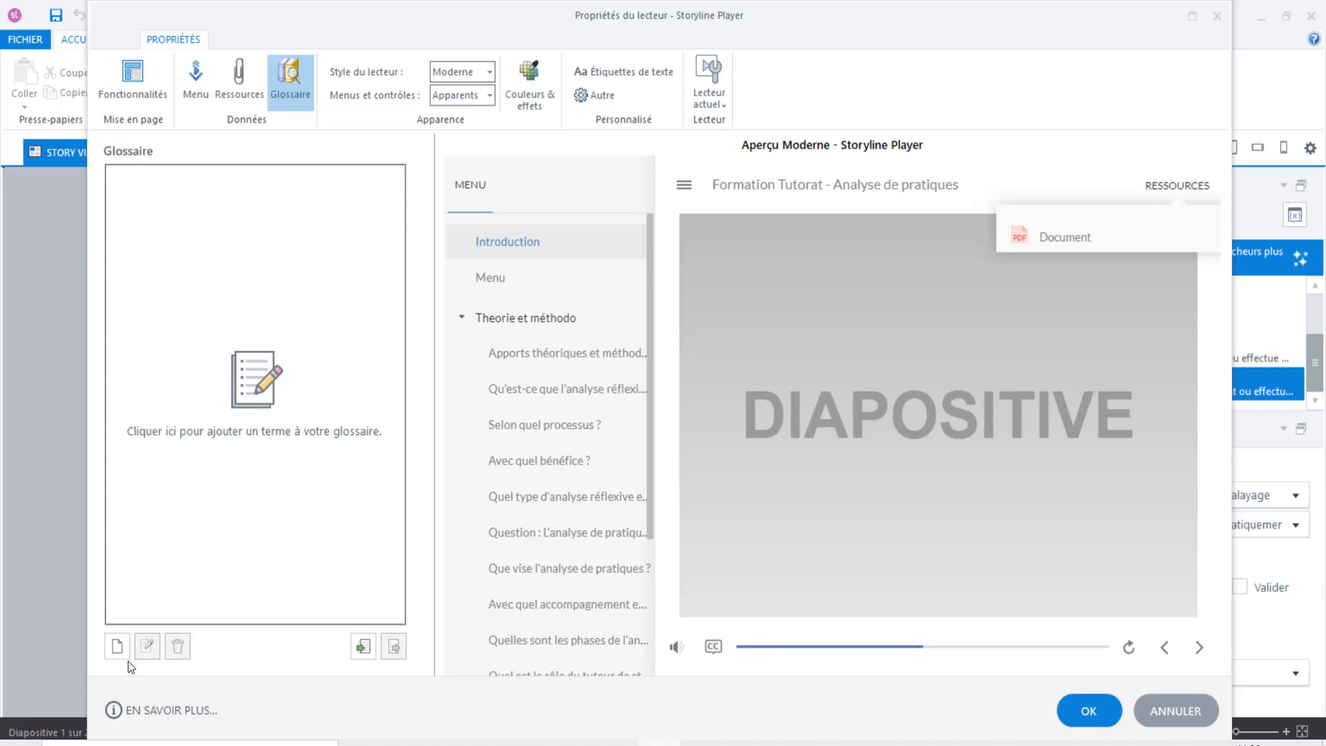
{"action": "left_click", "coordinate": [115, 648]}
{"action": "type", "text": "A"}
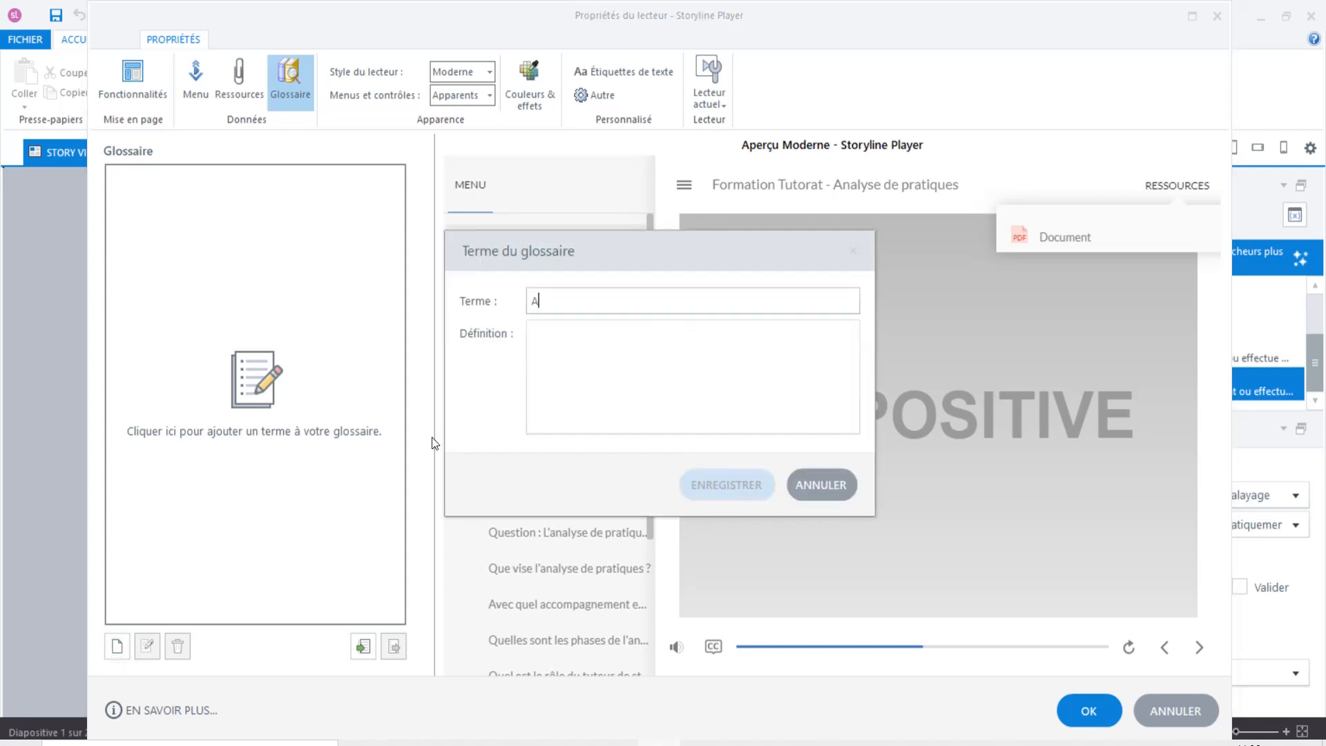
{"action": "type", "text": "PP"}
{"action": "key", "text": "Tab"}
{"action": "type", "text": "Analyse"}
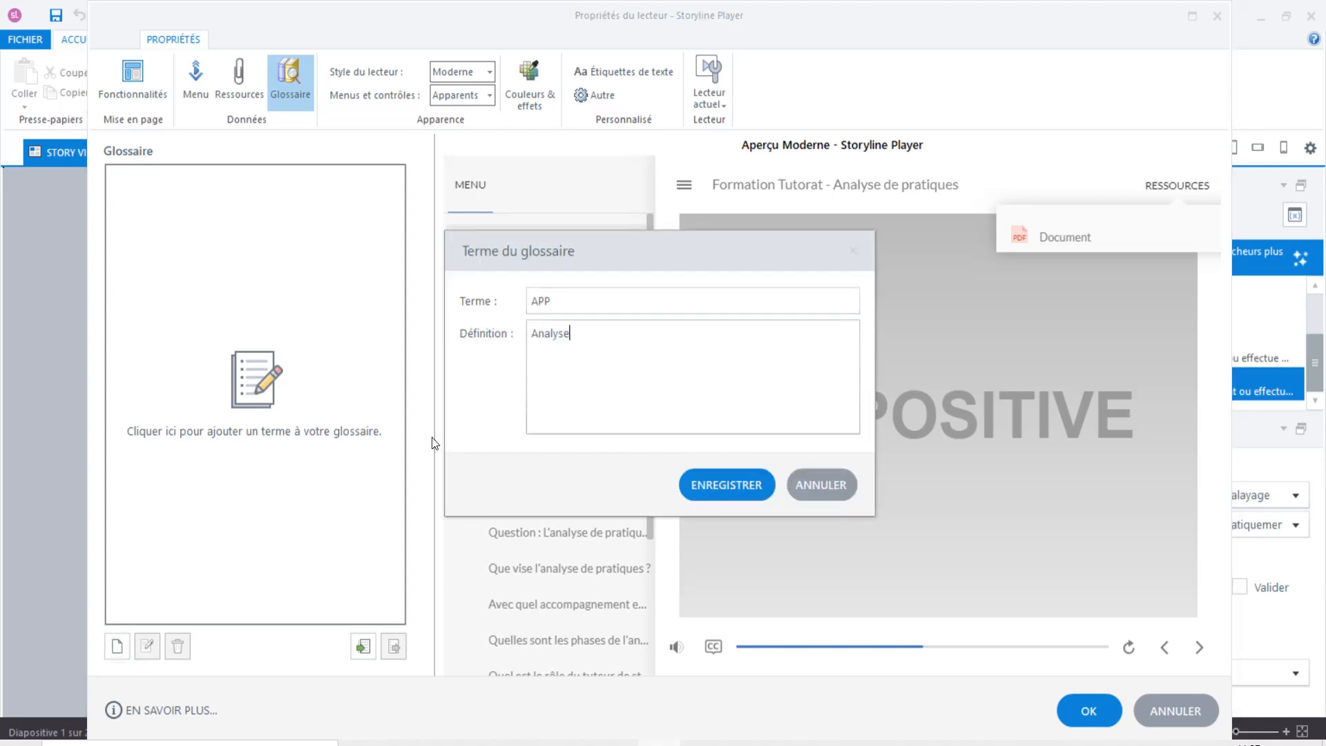
{"action": "type", "text": " de Pratique Profession"}
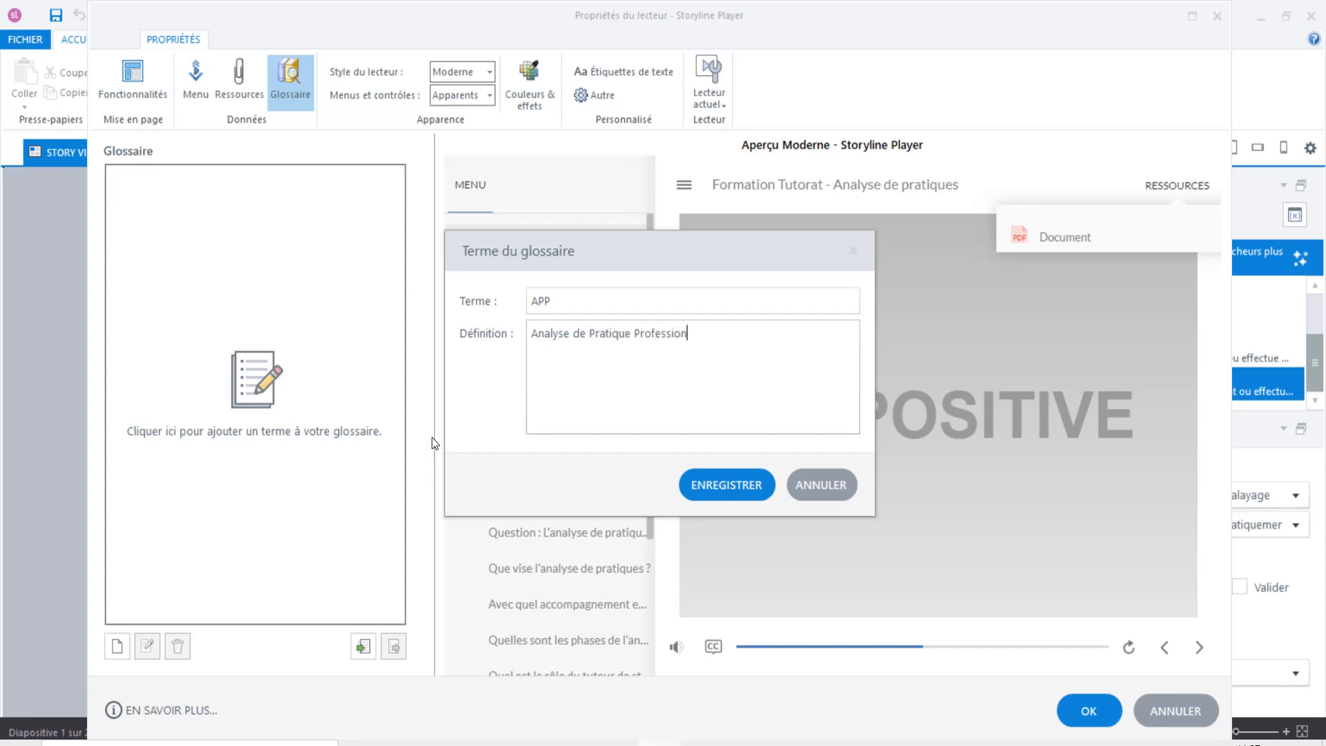
{"action": "type", "text": "nelle"}
{"action": "left_click", "coordinate": [710, 484]}
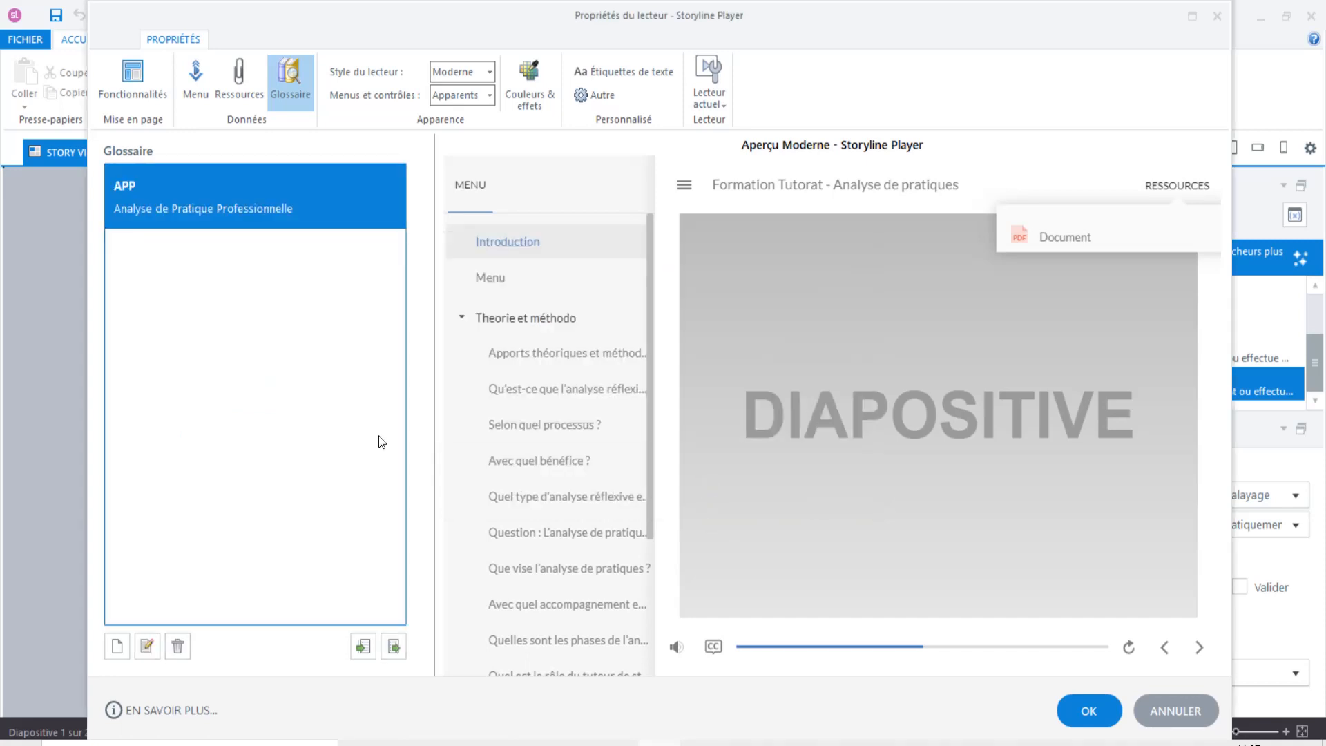
Enable the Glossaire tab in the player's sidebar and apply the player properties.
{"action": "left_click", "coordinate": [126, 83]}
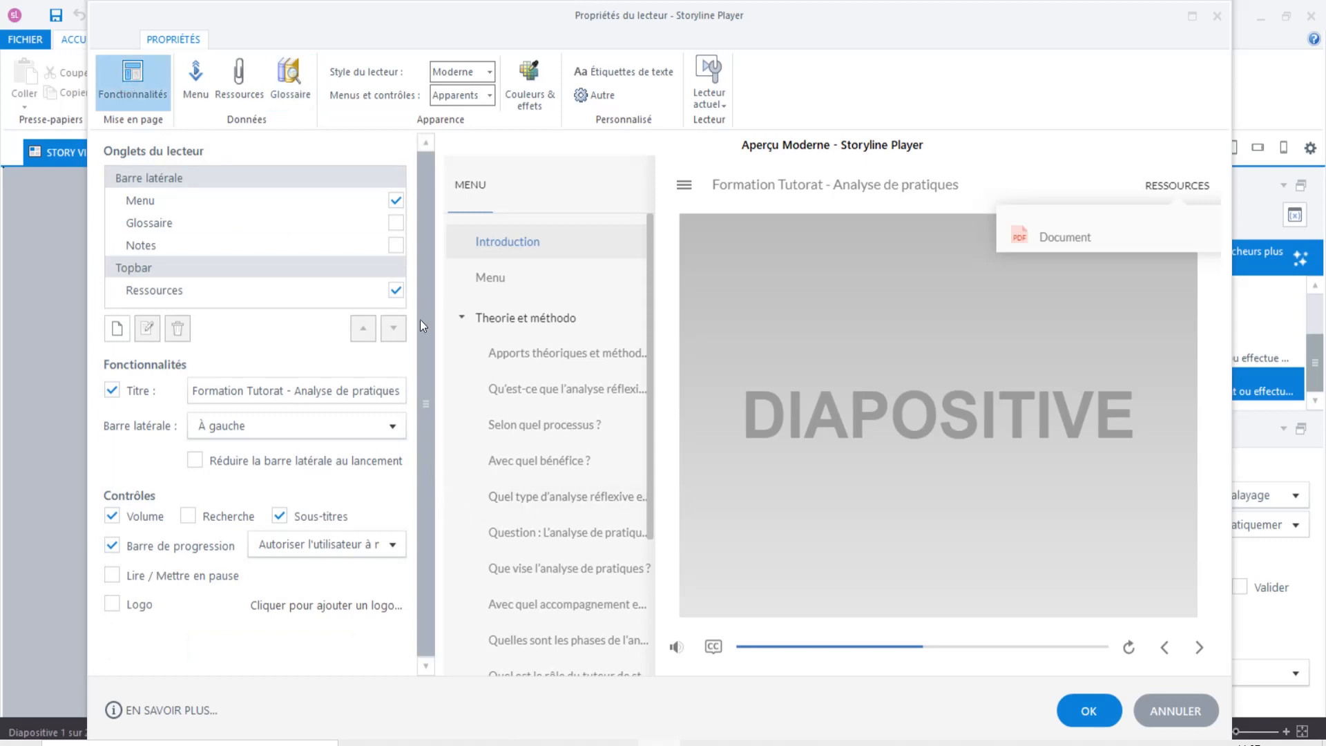
{"action": "left_click", "coordinate": [396, 223]}
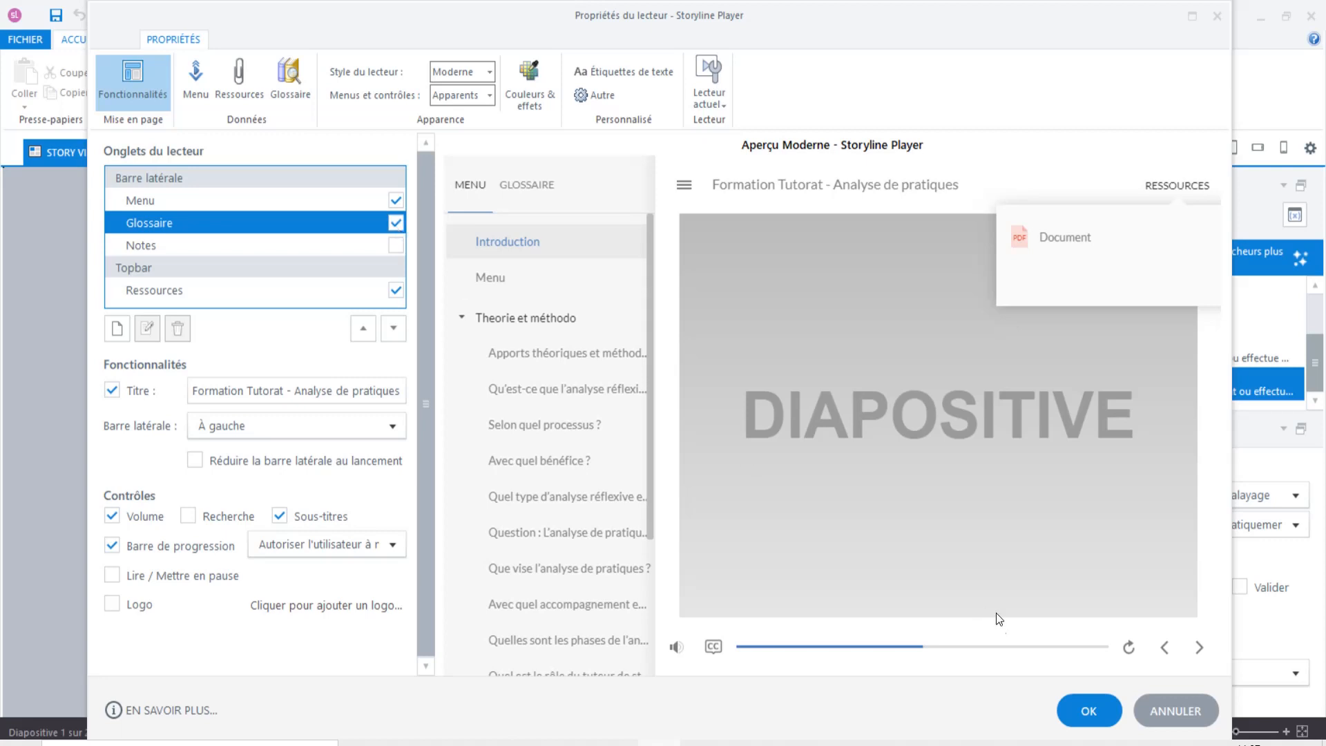
{"action": "left_click", "coordinate": [1082, 704]}
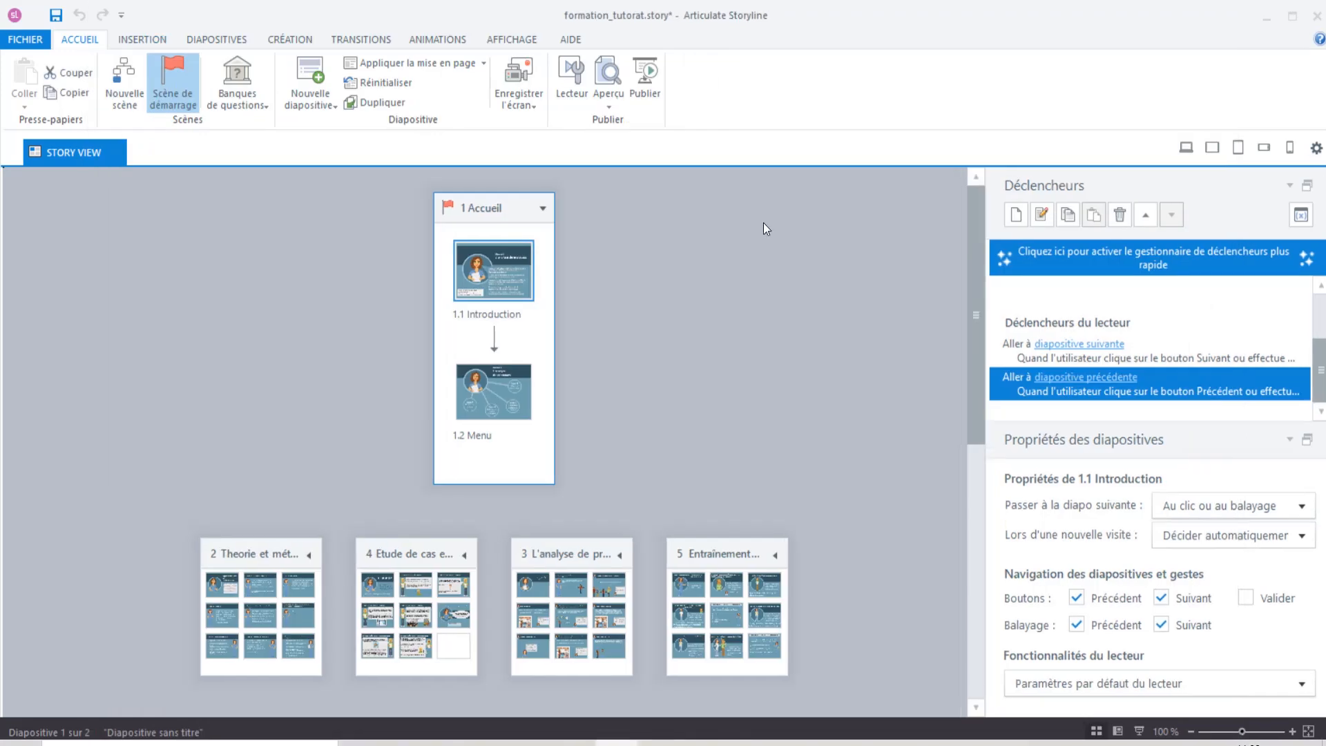
Publish the whole project "Formation Tutorat - Analyse de pratiques" for the Web into the My Articulate Projects folder.
{"action": "left_click", "coordinate": [643, 93]}
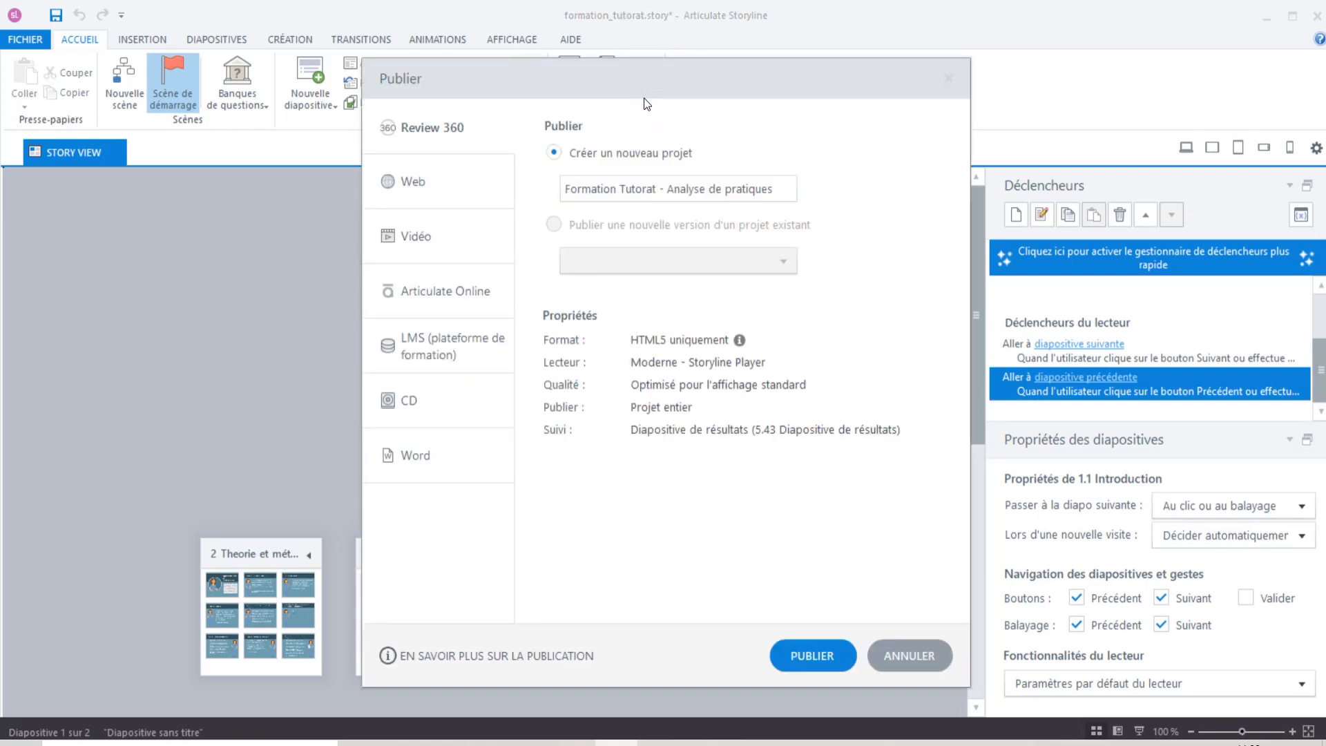
{"action": "left_click", "coordinate": [403, 183]}
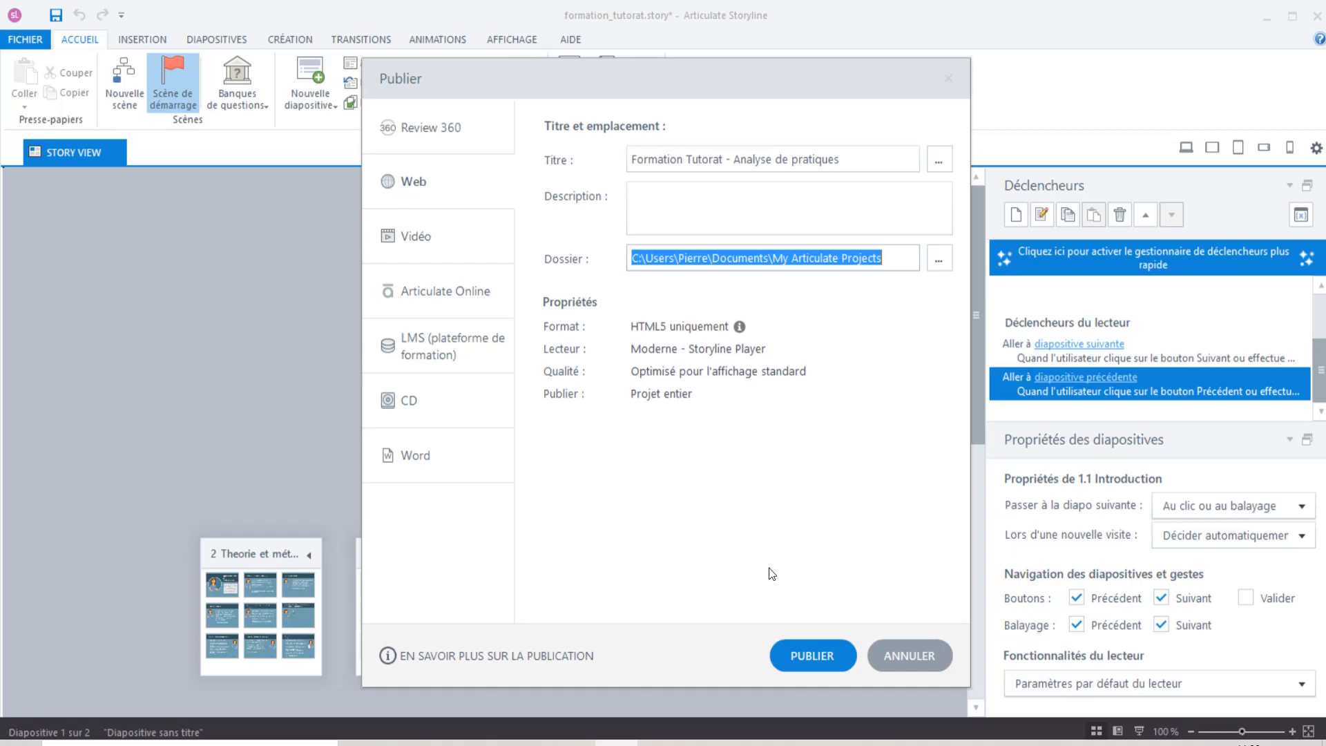
{"action": "left_click", "coordinate": [814, 658]}
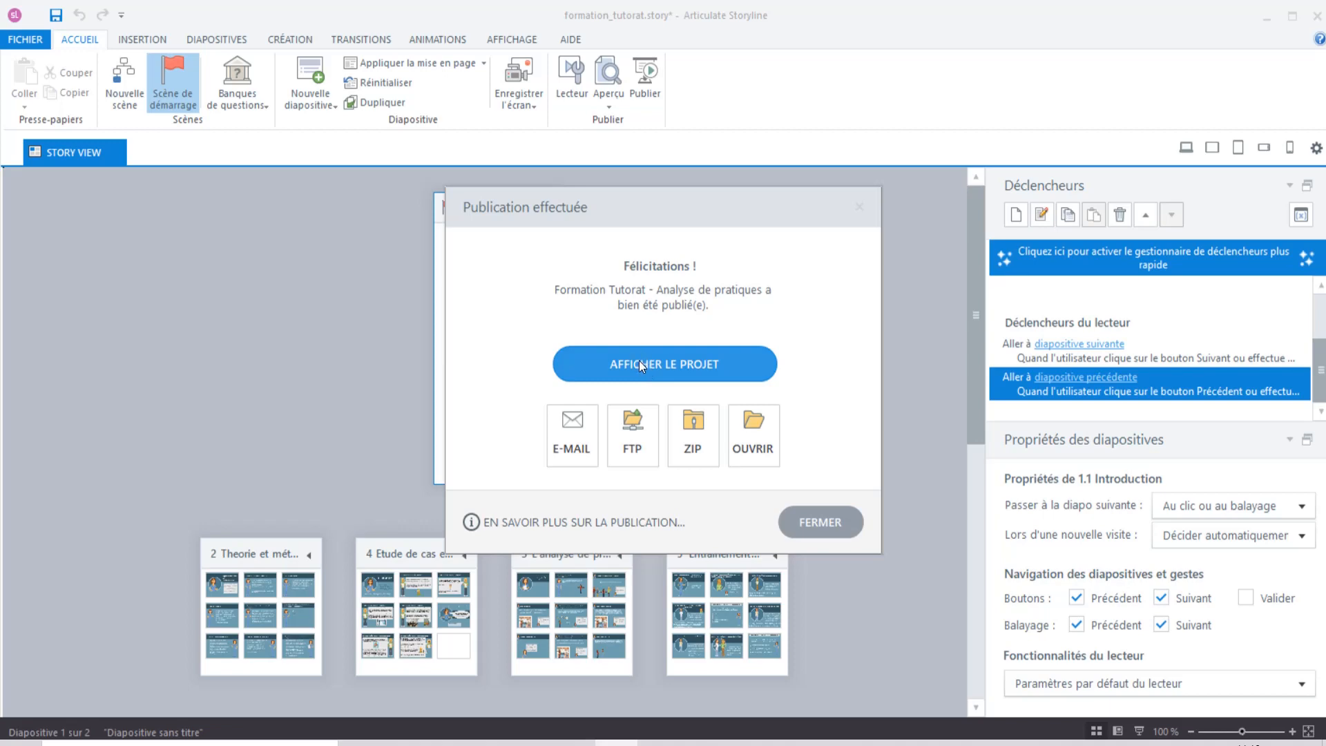
Save the published output as "Formation Tutorat - Analyse de pratiques.zip" in My Articulate Projects and check the archive in its folder.
{"action": "left_click", "coordinate": [692, 444]}
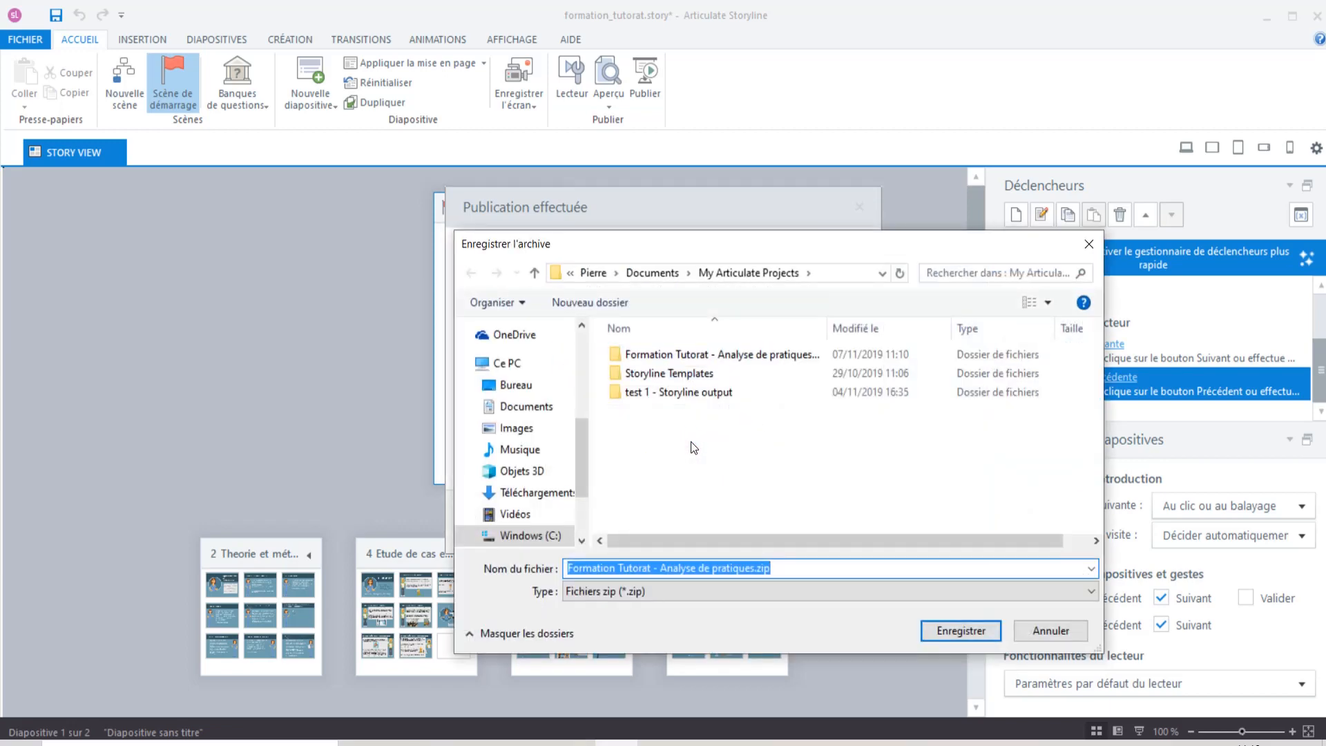
{"action": "left_click", "coordinate": [946, 631]}
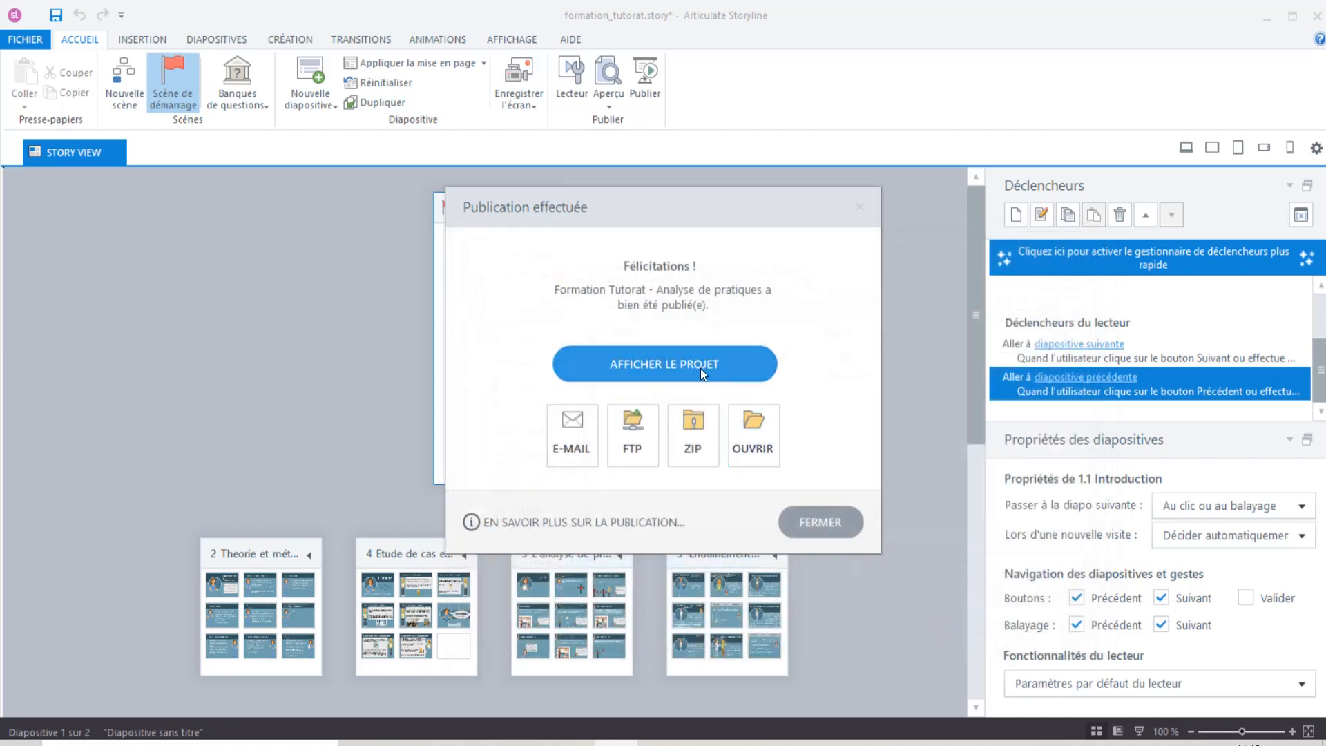
{"action": "left_click", "coordinate": [680, 370]}
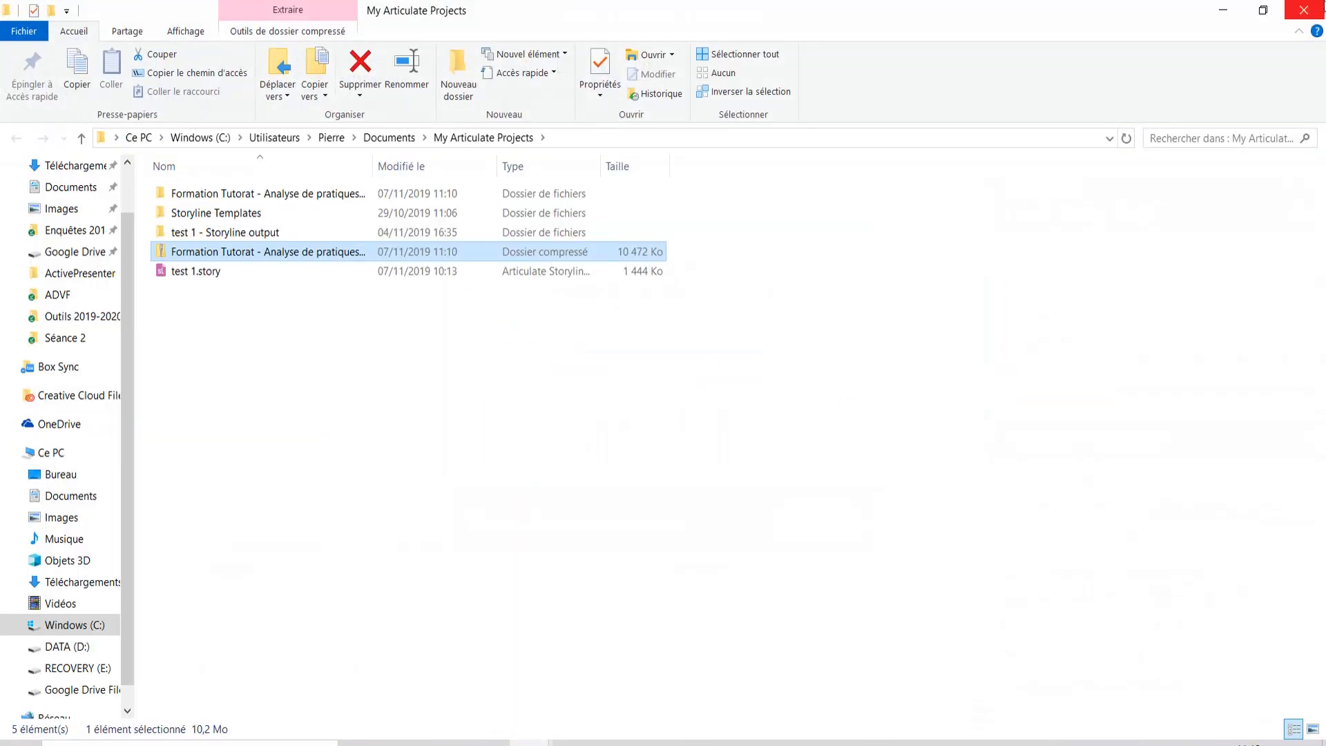
{"action": "left_click", "coordinate": [1321, 6]}
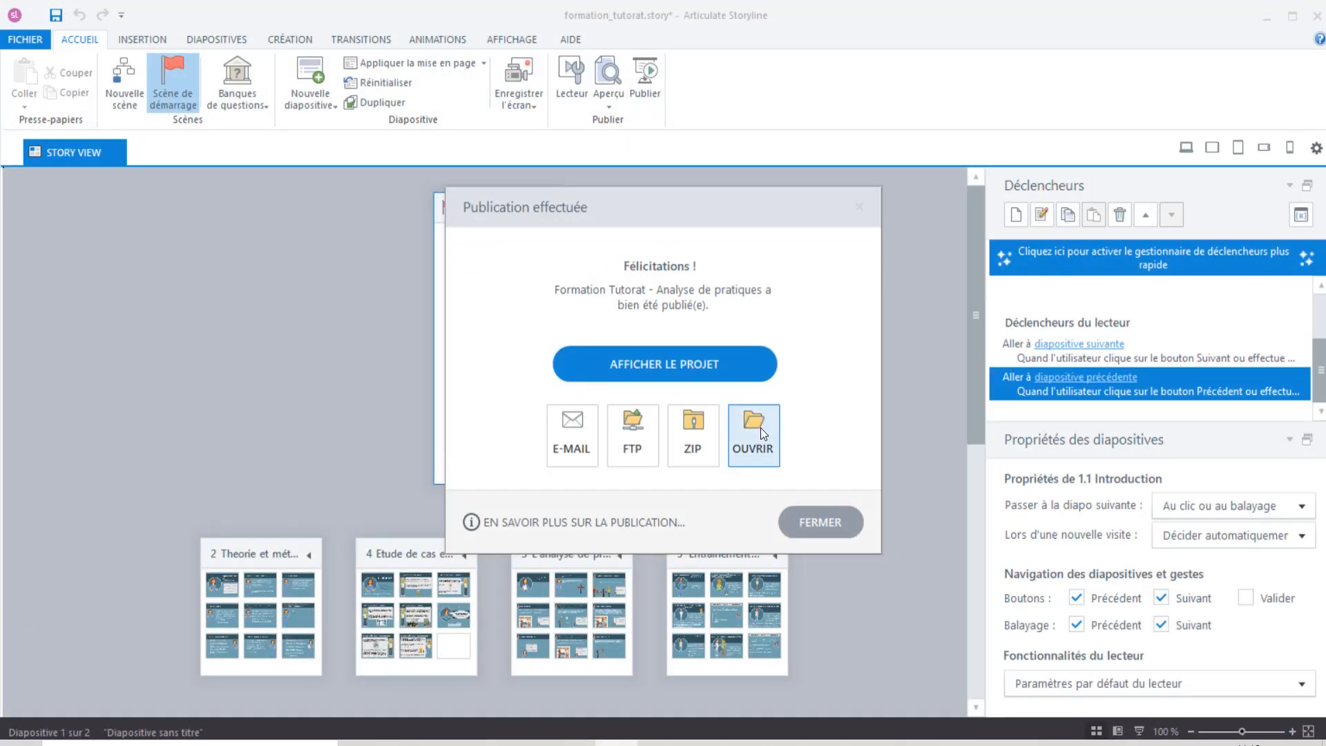
View the published project in the browser, browse its Menu and "Qu'est-ce que l'analyse réflexive ?" slides, and close the publication summary.
{"action": "left_click", "coordinate": [689, 371]}
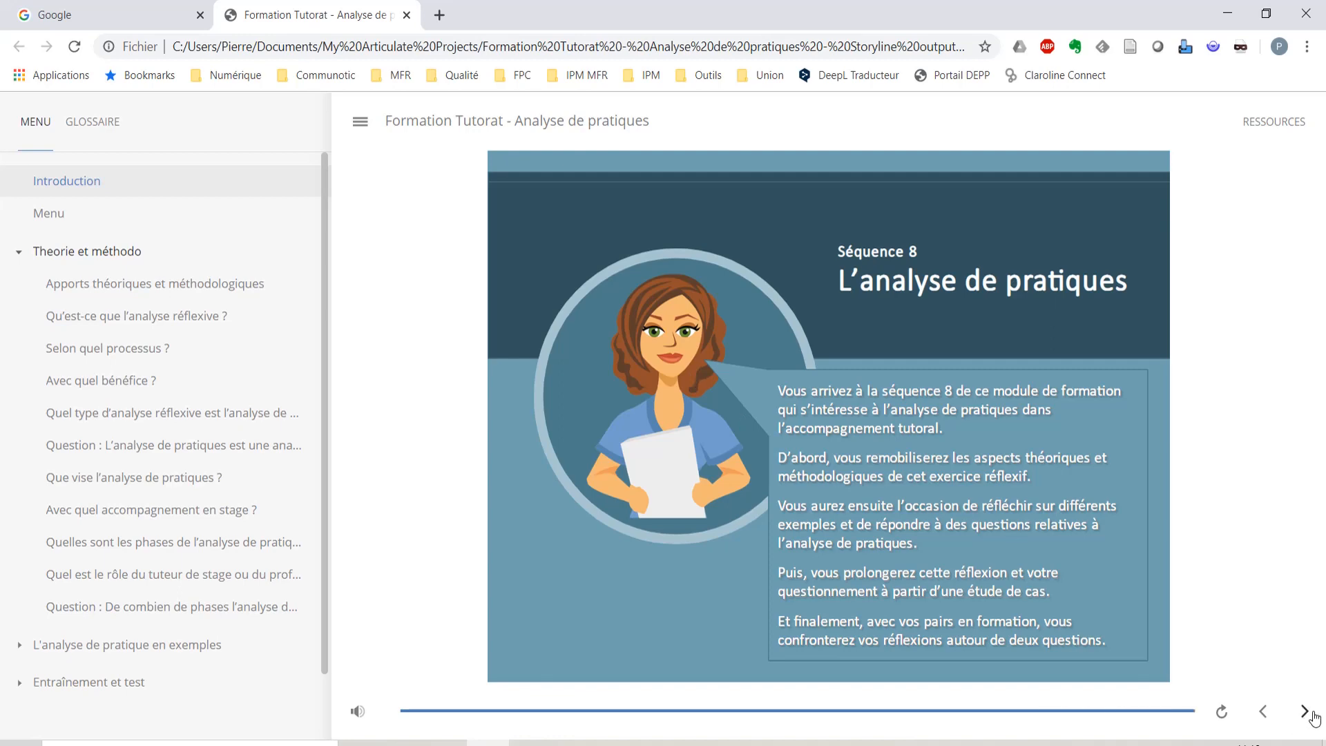
{"action": "left_click", "coordinate": [50, 213]}
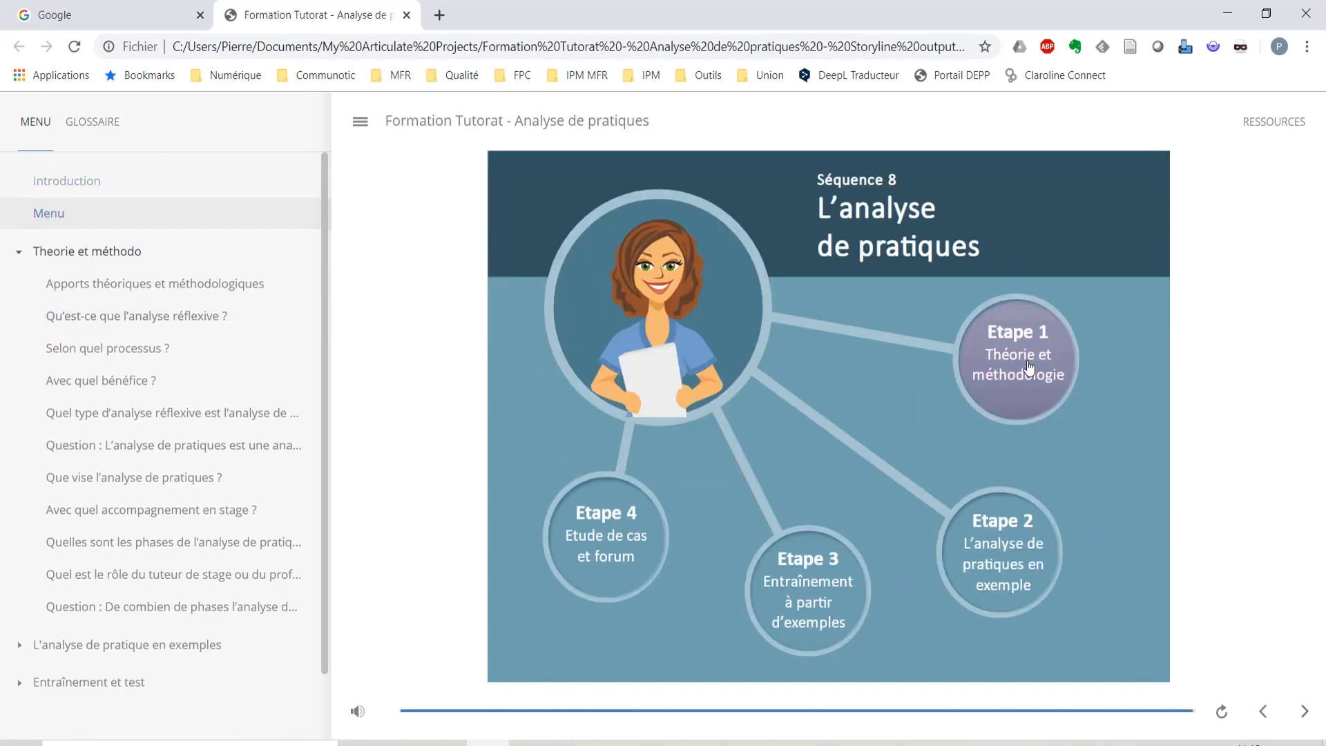
{"action": "left_click", "coordinate": [177, 318]}
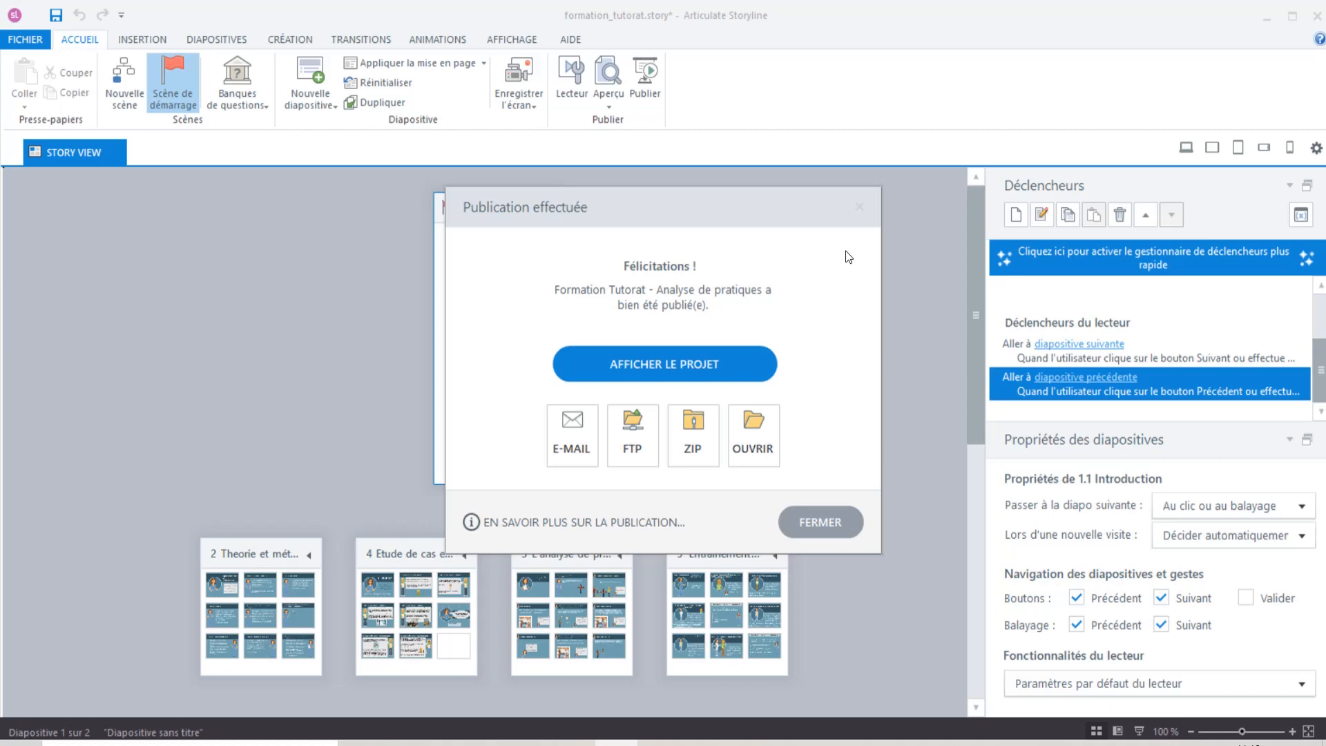
{"action": "left_click", "coordinate": [802, 522]}
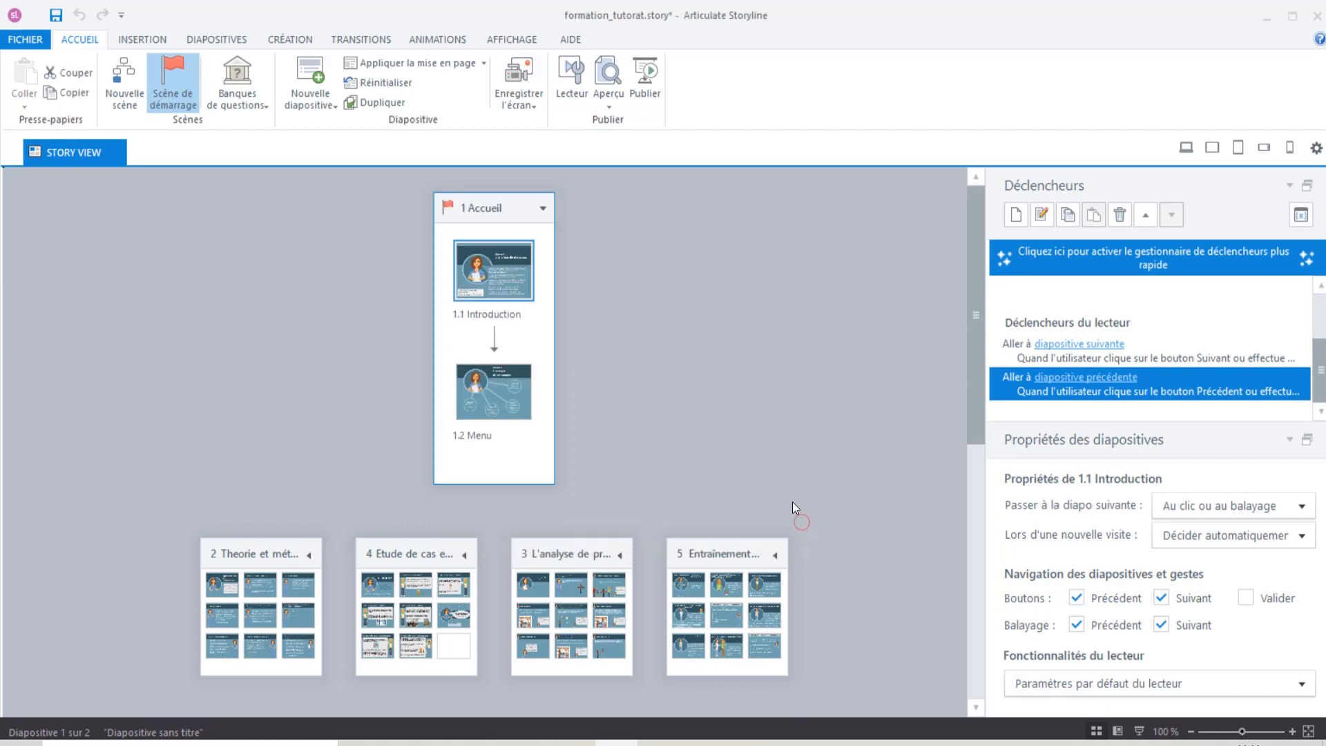
Choose LMS as the publishing target for the project and set its output standard to SCORM 2004.
{"action": "left_click", "coordinate": [650, 78]}
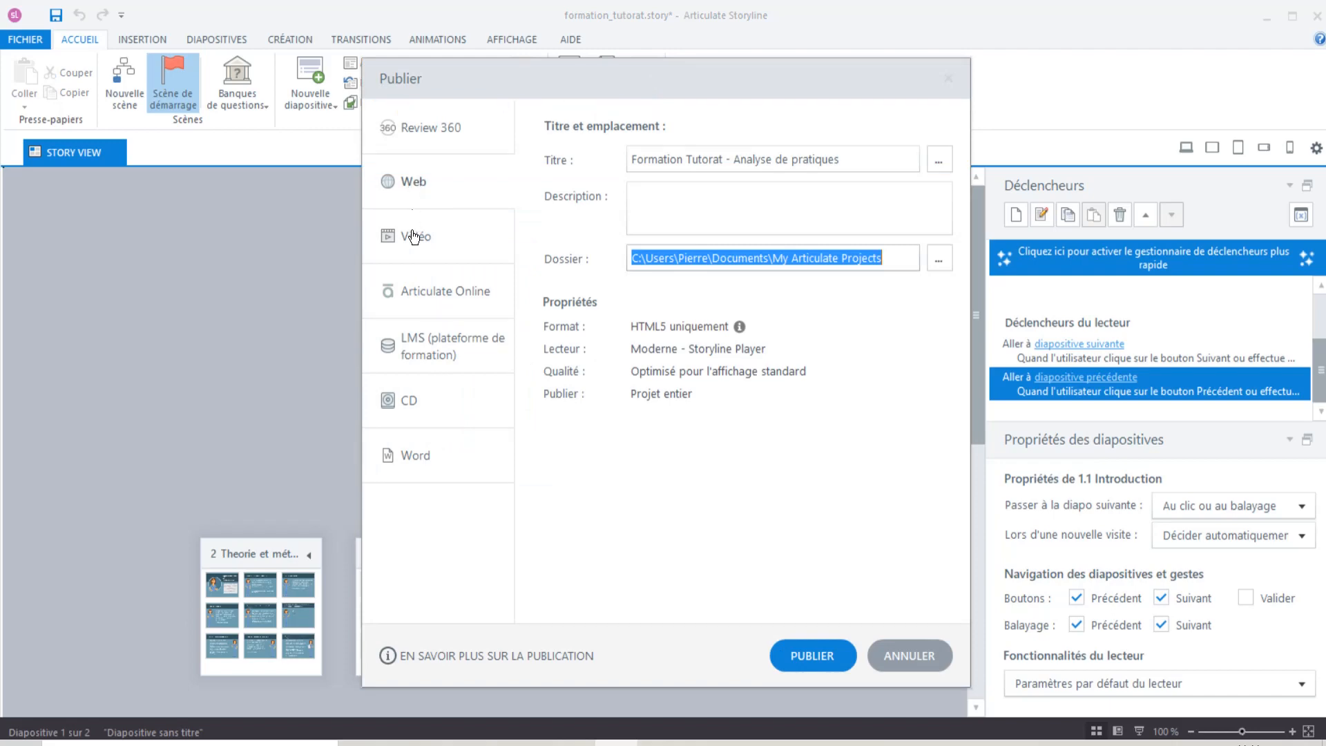
{"action": "left_click", "coordinate": [409, 354]}
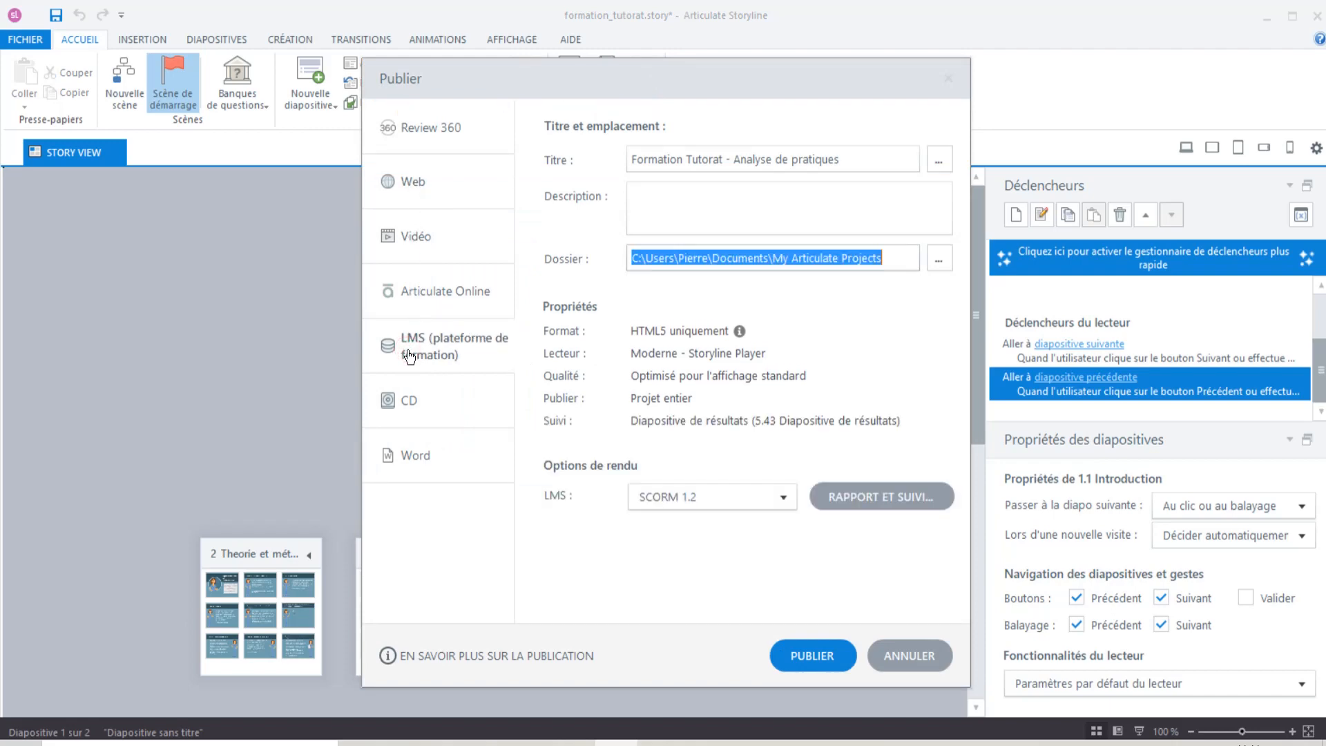
{"action": "left_click", "coordinate": [783, 497]}
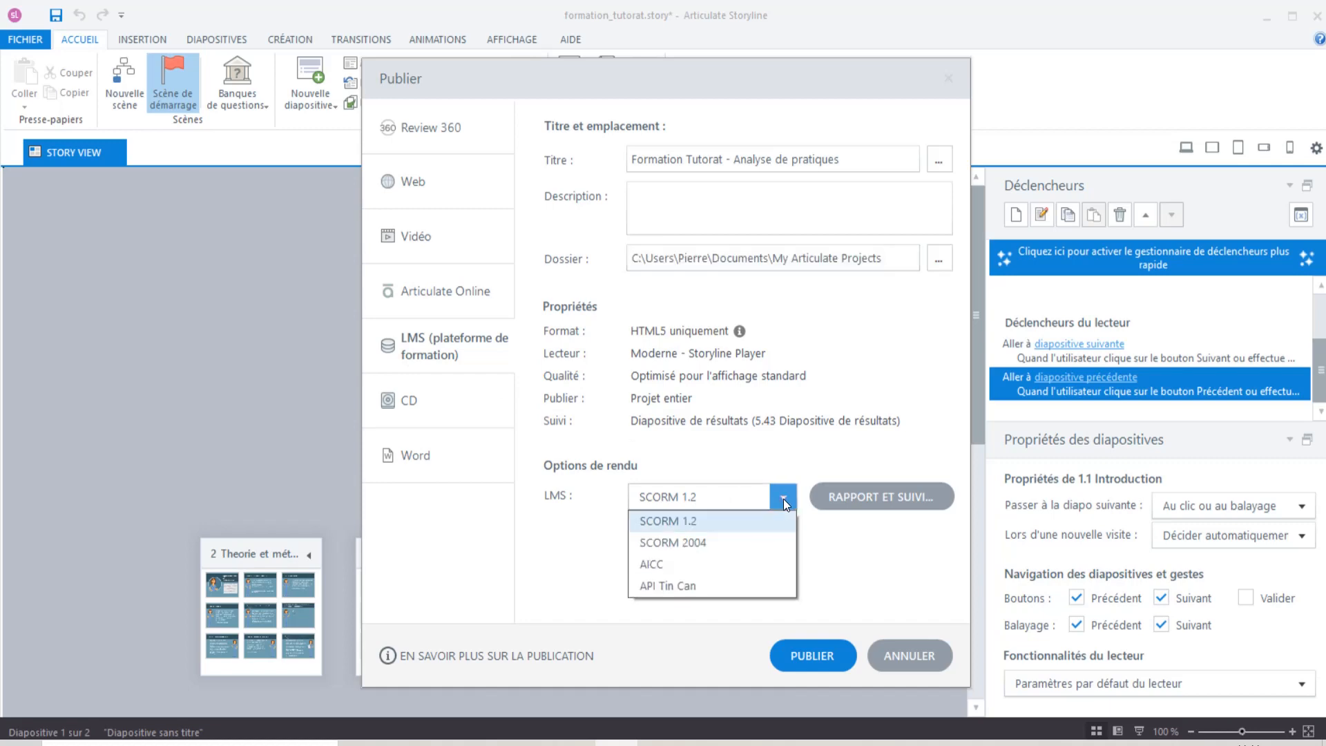
{"action": "left_click", "coordinate": [721, 543]}
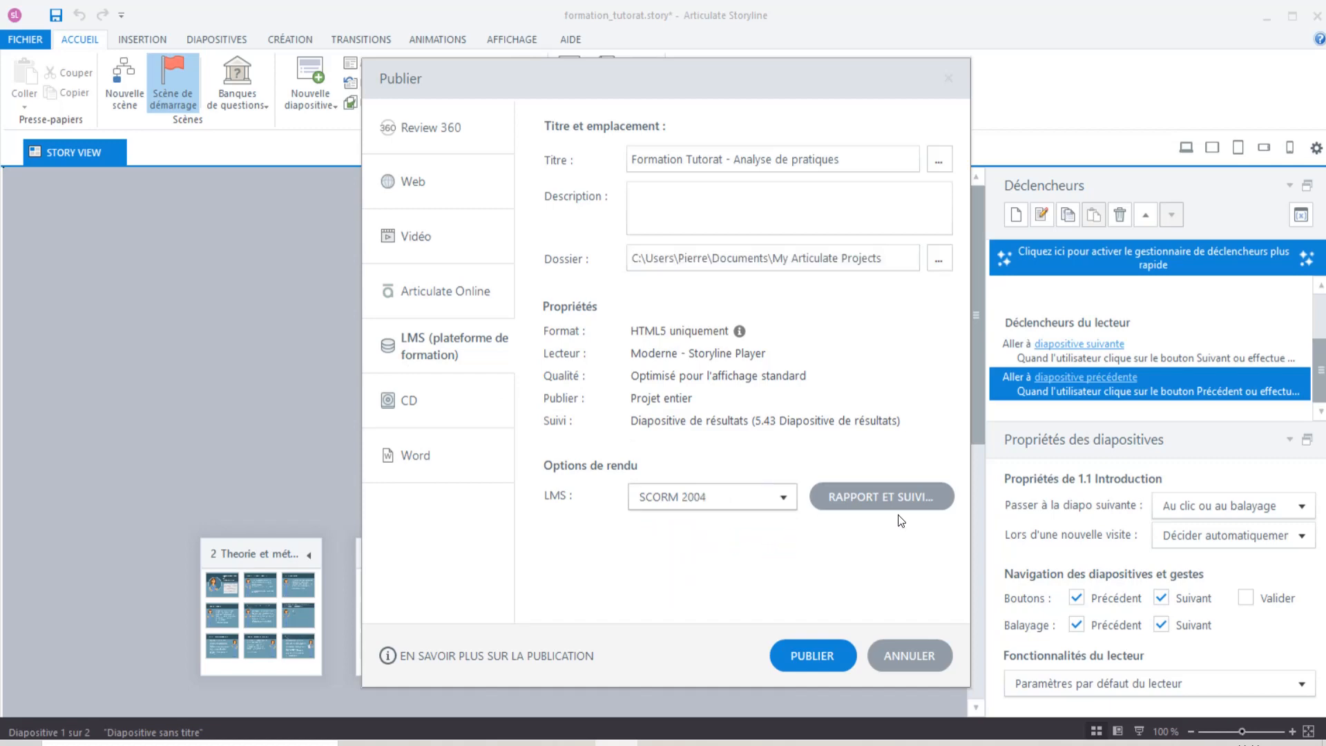
Review the LMS reporting and tracking options, including the choices for the status sent to the LMS, and accept them with Réussi / Incomplet.
{"action": "left_click", "coordinate": [880, 501]}
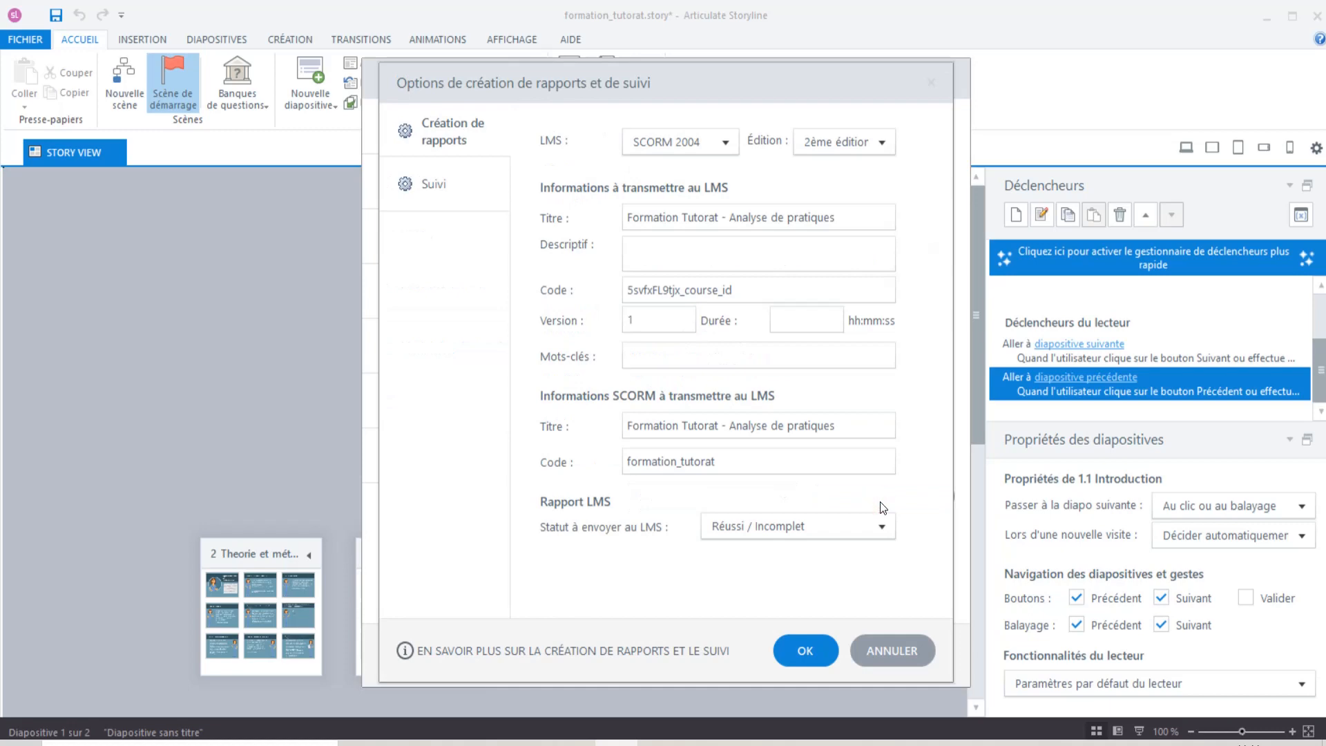
{"action": "left_click", "coordinate": [422, 183]}
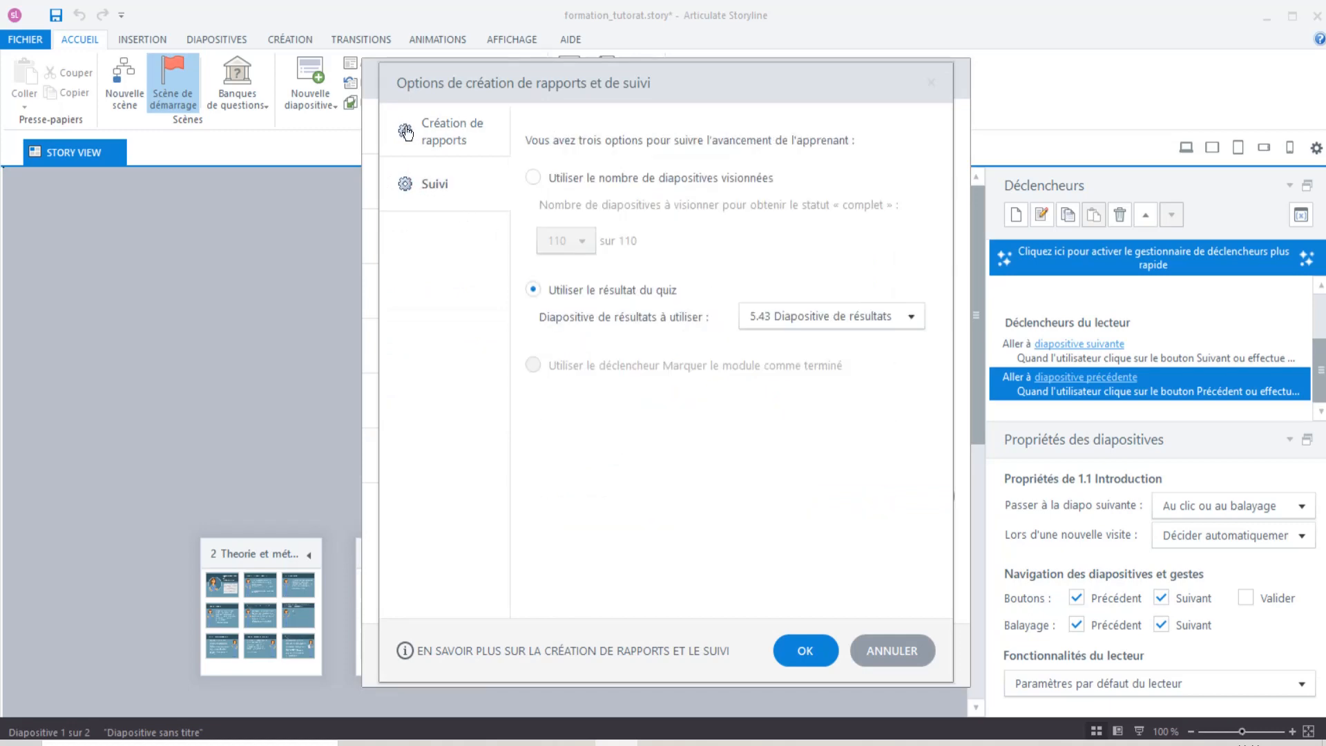
{"action": "left_click", "coordinate": [406, 131]}
{"action": "left_click", "coordinate": [818, 527]}
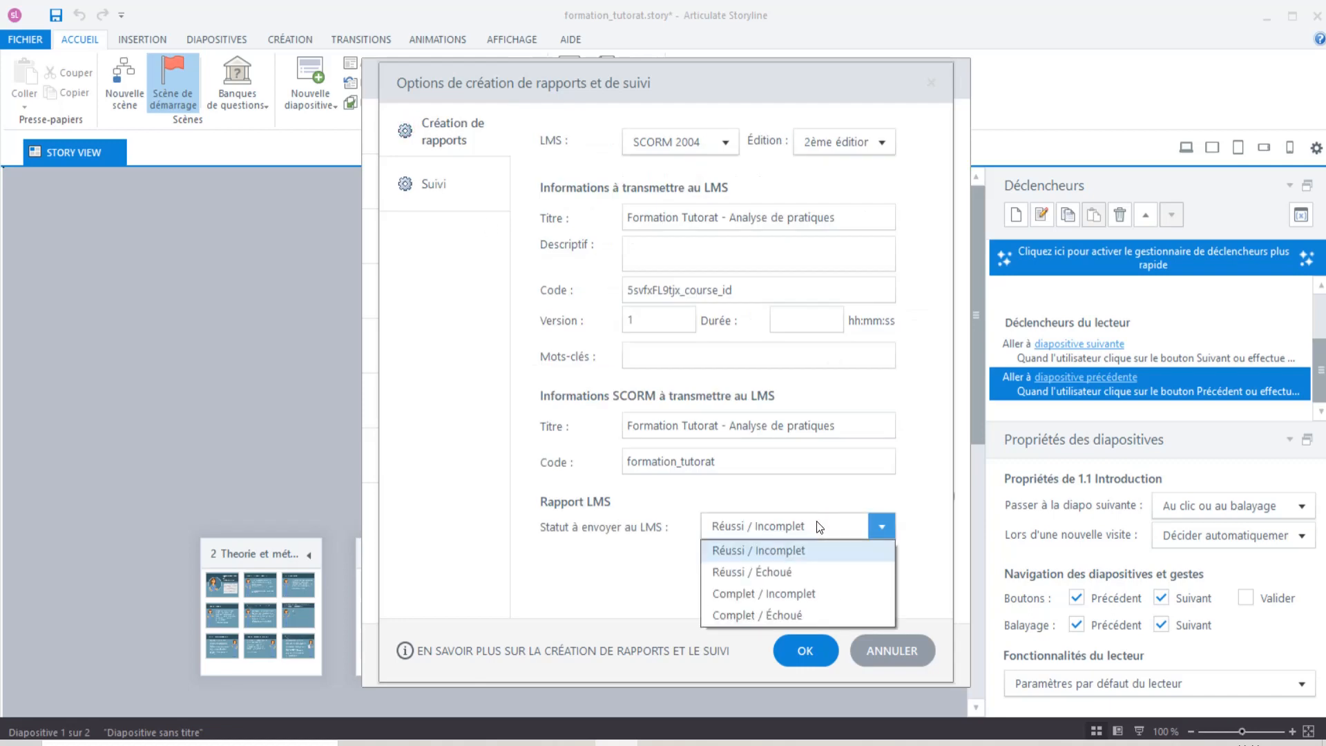
{"action": "left_click", "coordinate": [817, 524]}
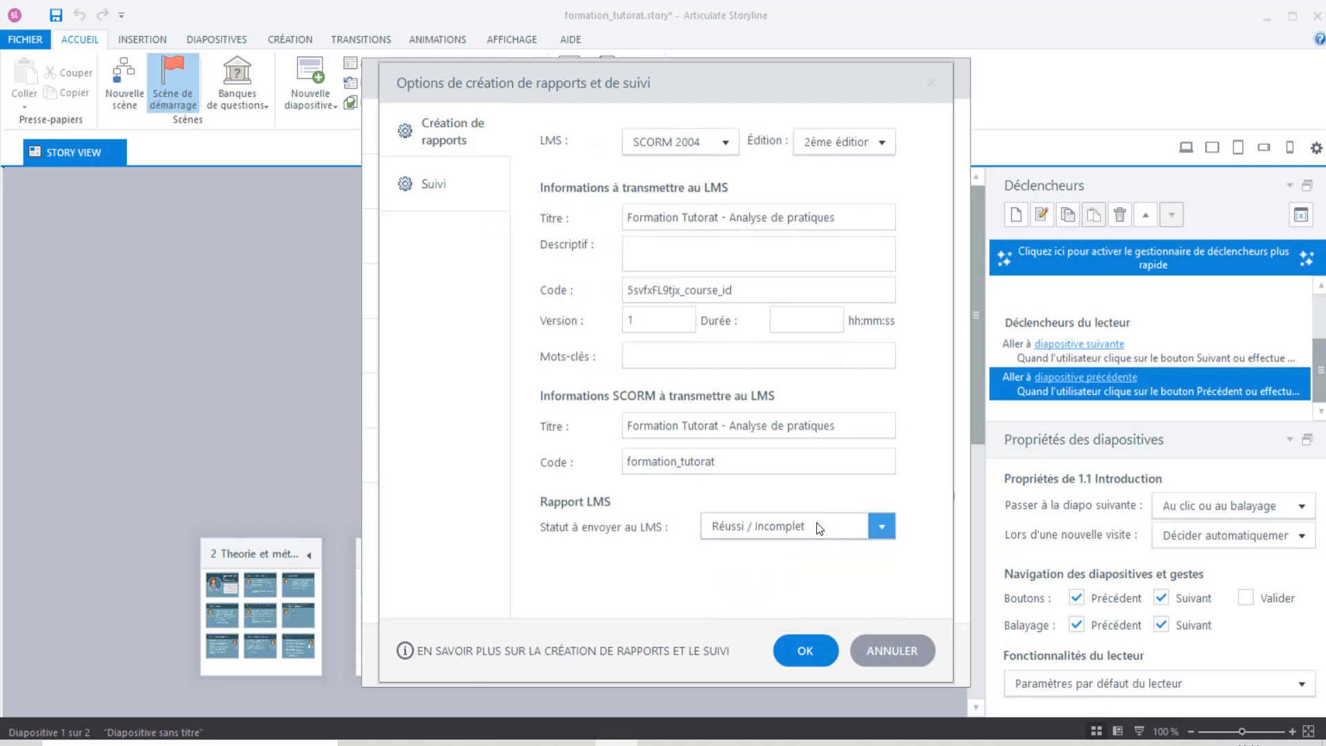
{"action": "left_click", "coordinate": [814, 653]}
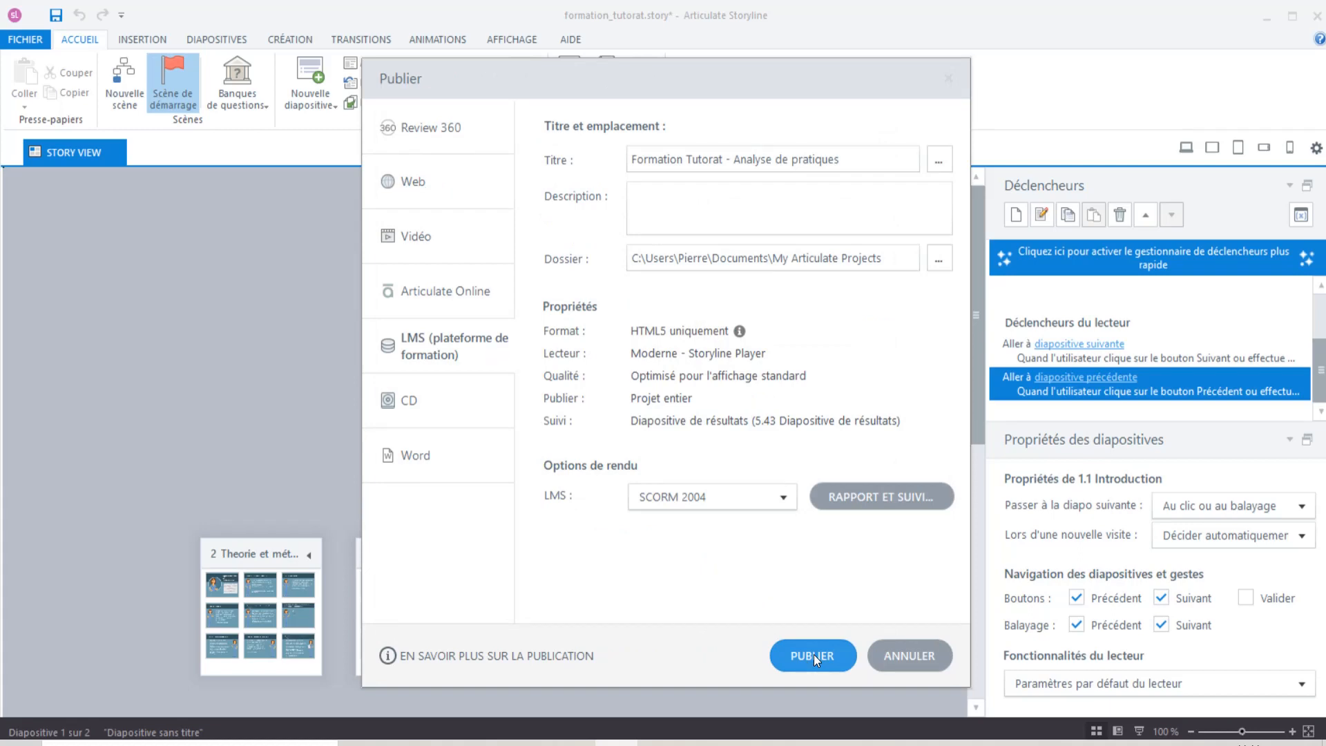
Publish the project for the LMS and save the output as "Formation Tutorat - Analyse de pratiques - SCORM.zip" in My Articulate Projects.
{"action": "left_click", "coordinate": [814, 653]}
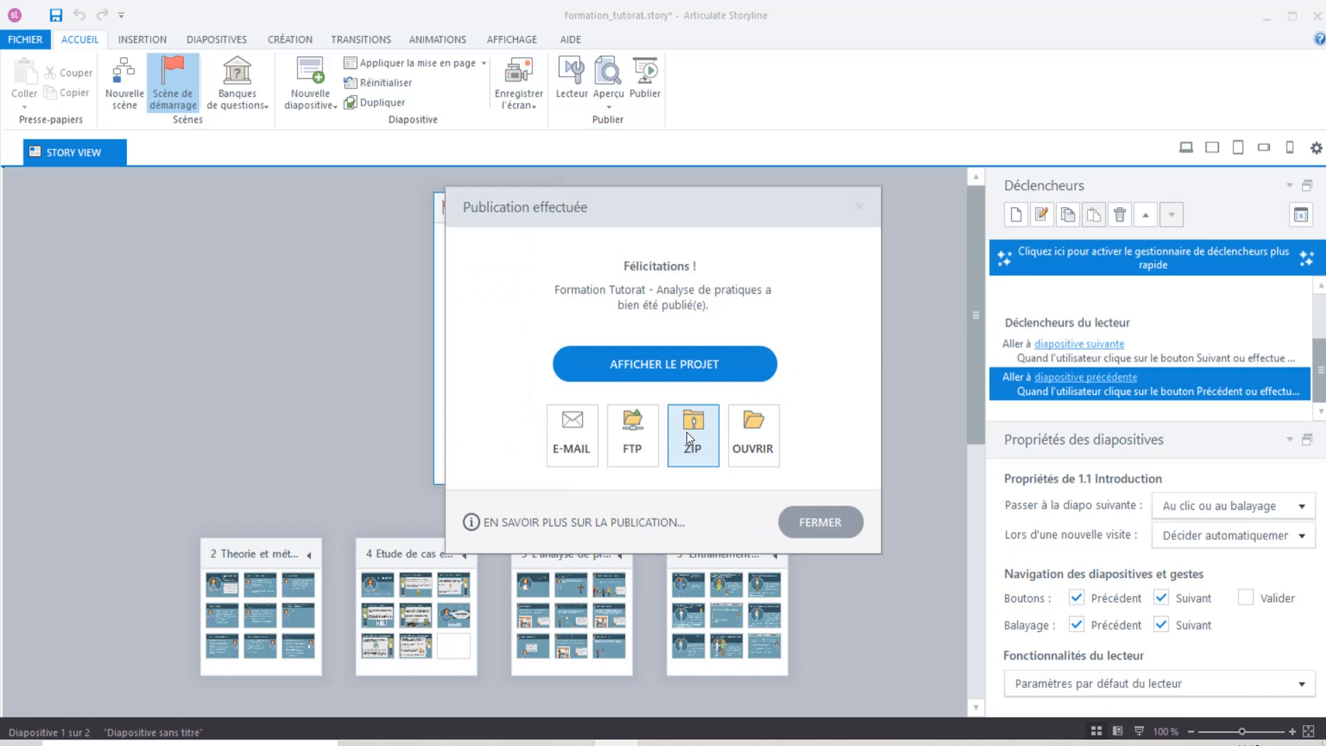
{"action": "left_click", "coordinate": [686, 432]}
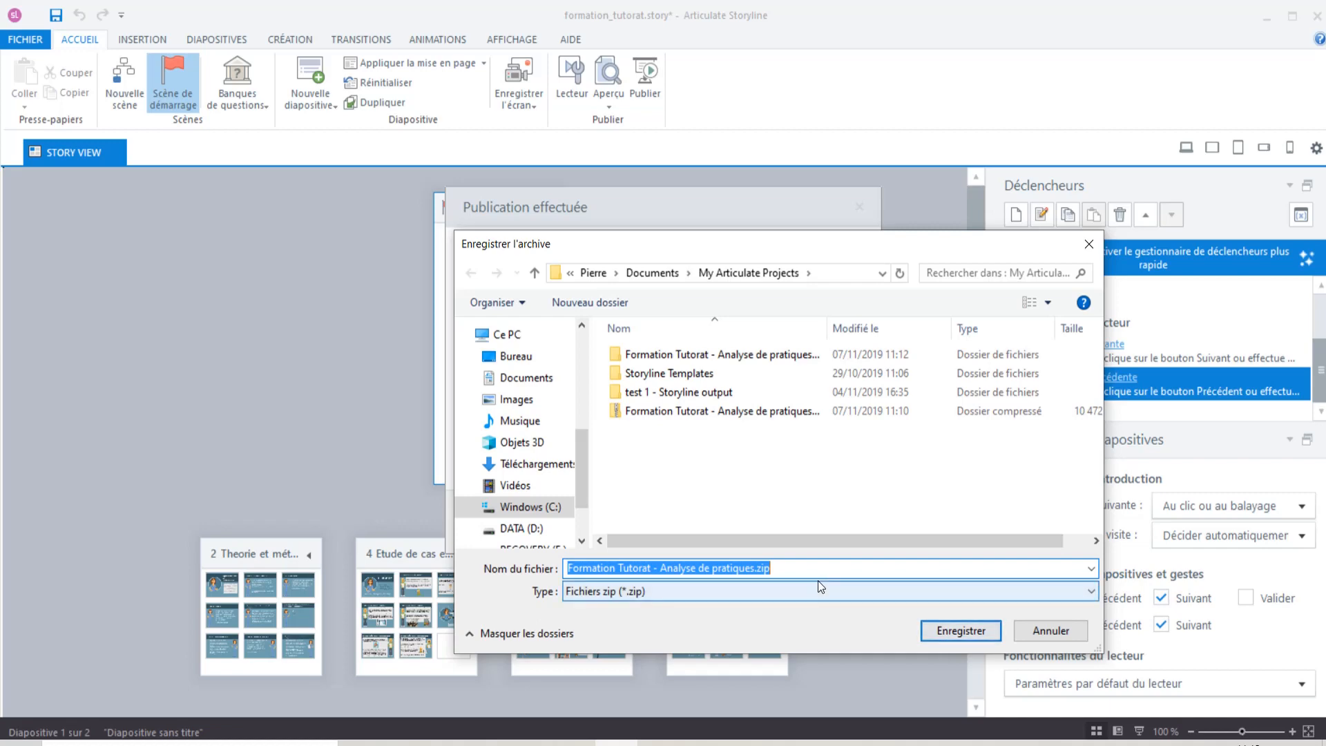
{"action": "left_click", "coordinate": [752, 568]}
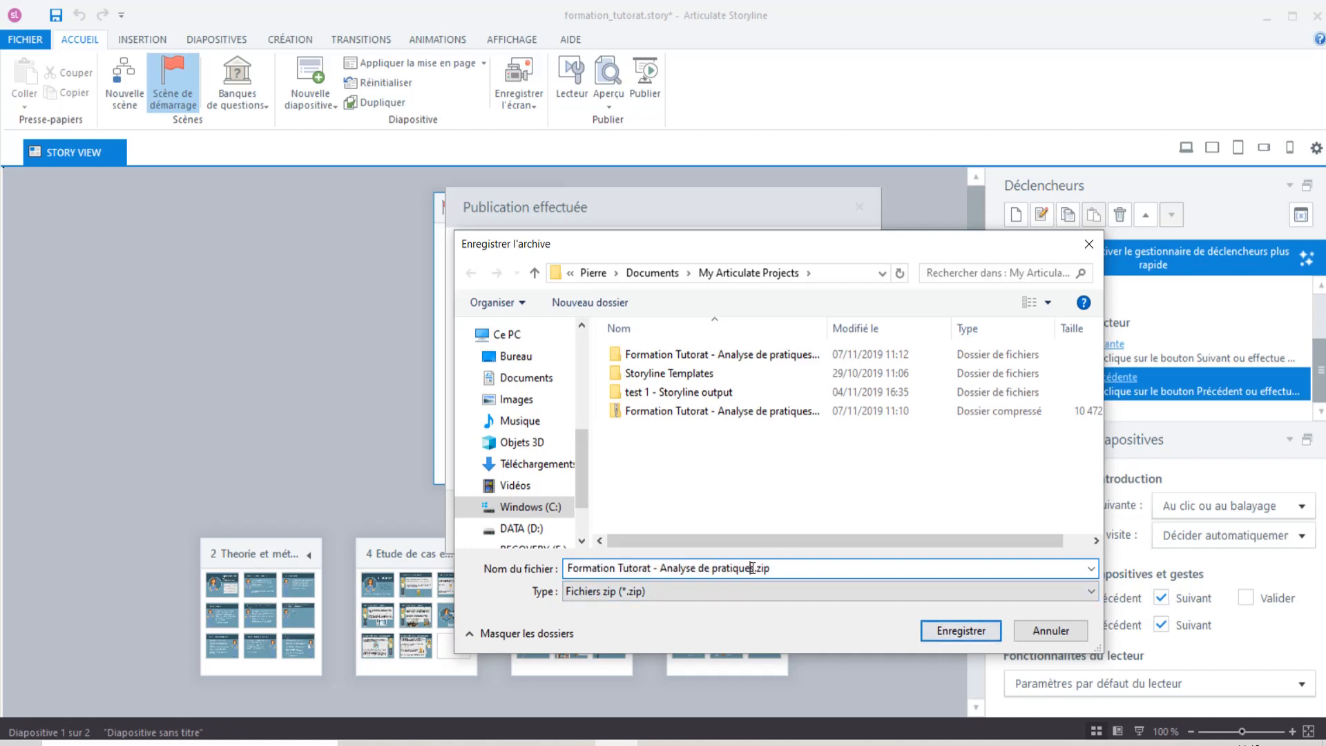
{"action": "type", "text": "- SCO"}
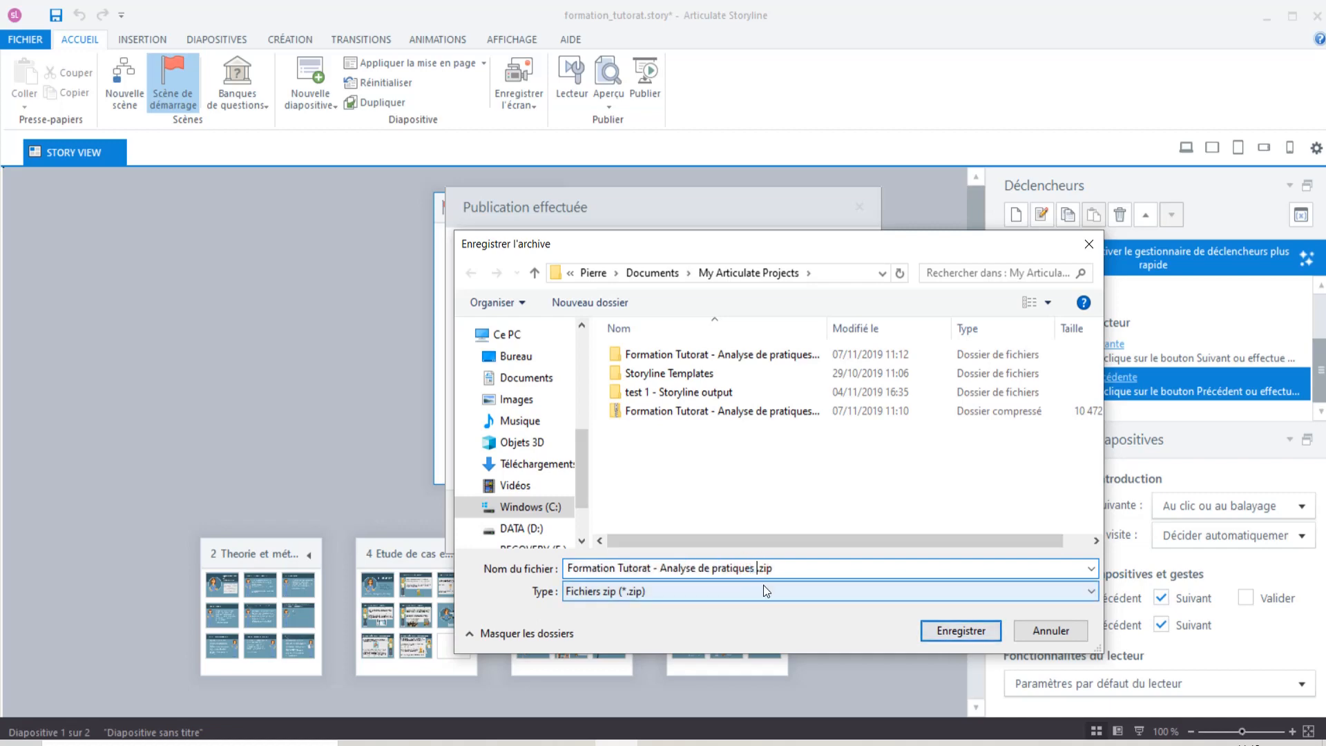
{"action": "type", "text": "RM"}
{"action": "key", "text": "Return"}
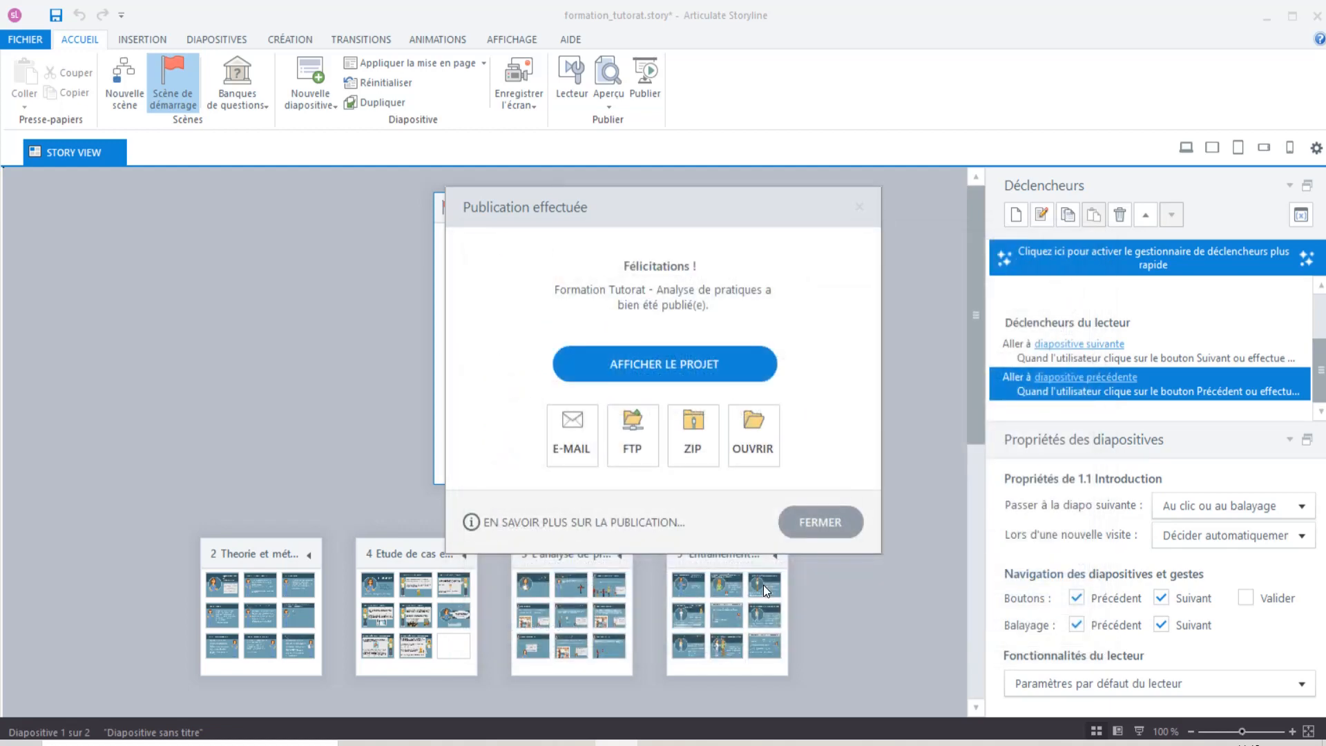